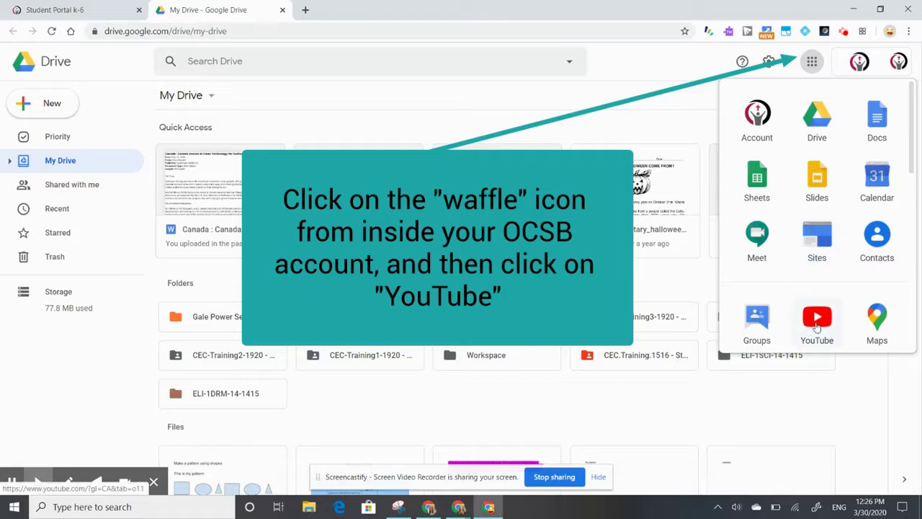
- Launch YouTube in a new tab from Google Drive's apps launcher
scroll(817, 327, down, 3)
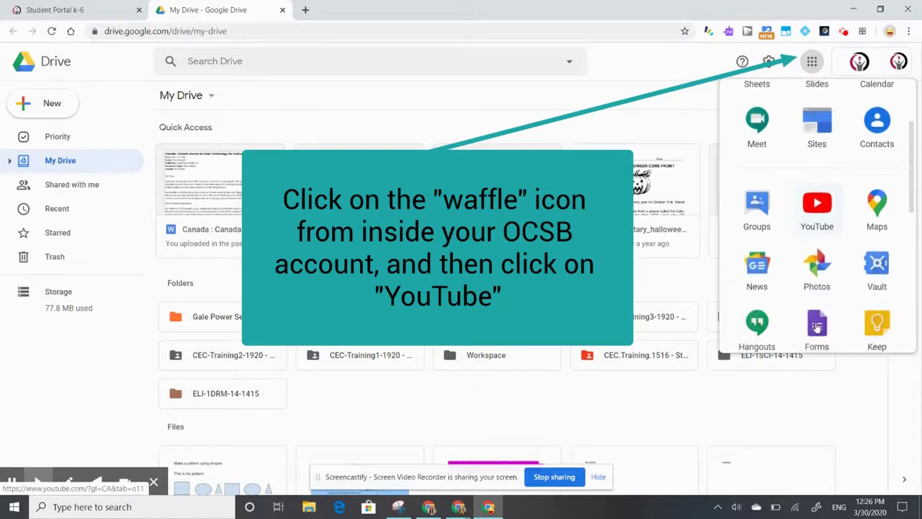
scroll(811, 218, down, 5)
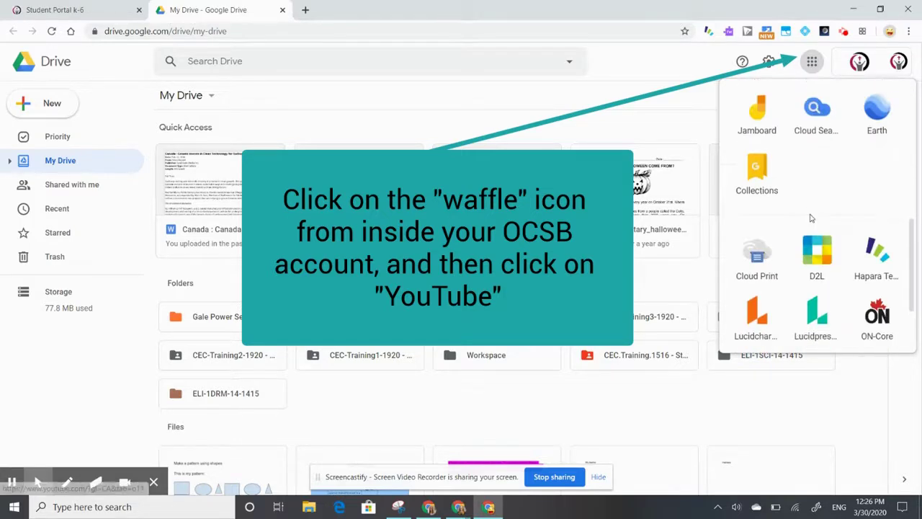
scroll(810, 219, down, 3)
scroll(810, 198, up, 10)
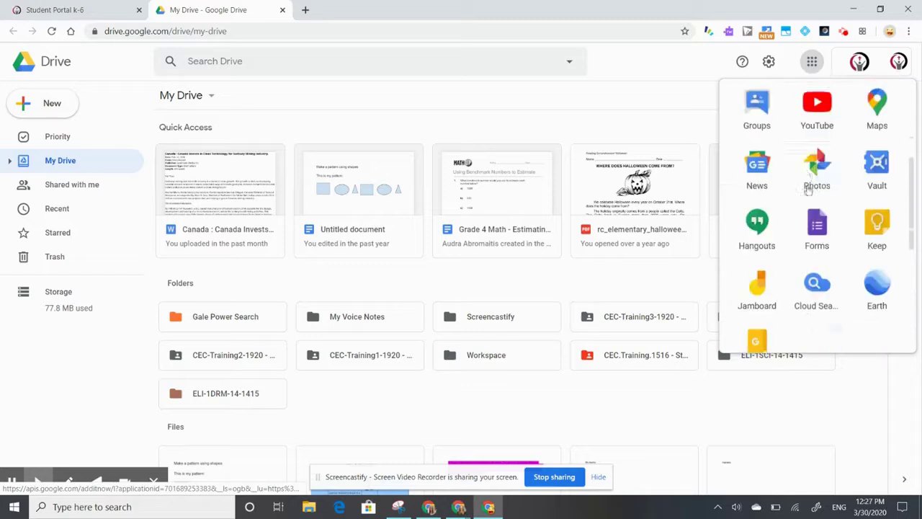
click(817, 192)
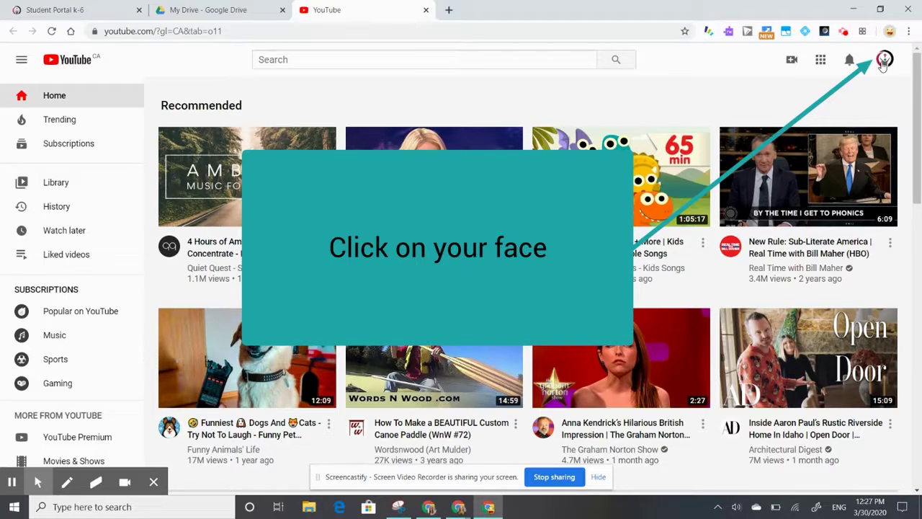
- Go to YouTube Studio from the profile avatar's account menu
click(882, 63)
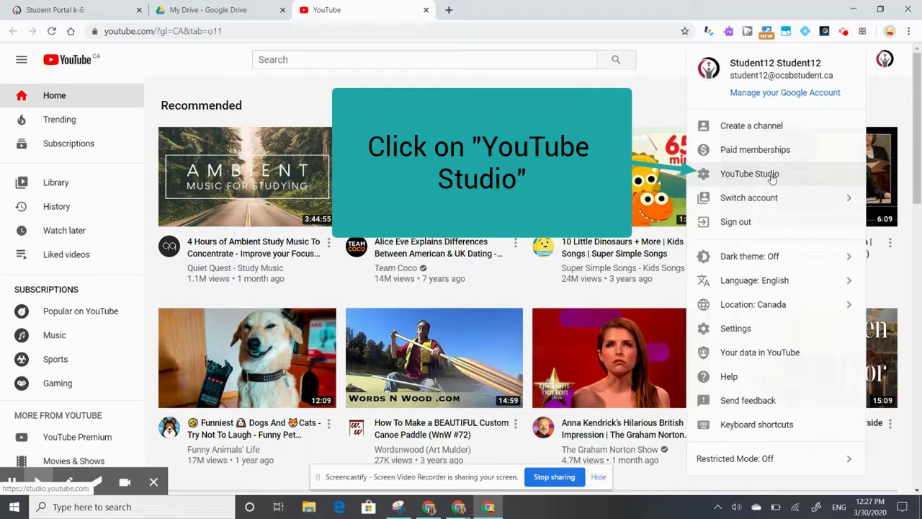
click(770, 176)
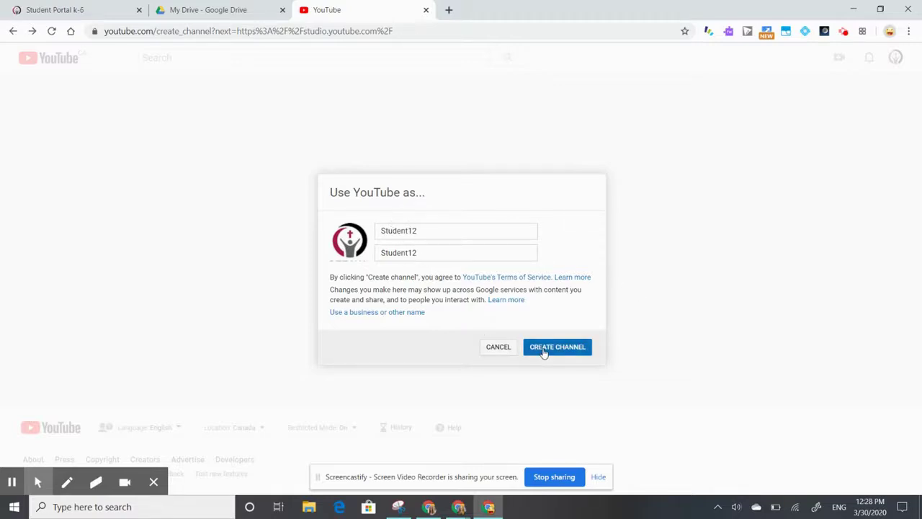
- Create the channel for the account and dismiss the YouTube Studio welcome message
click(544, 351)
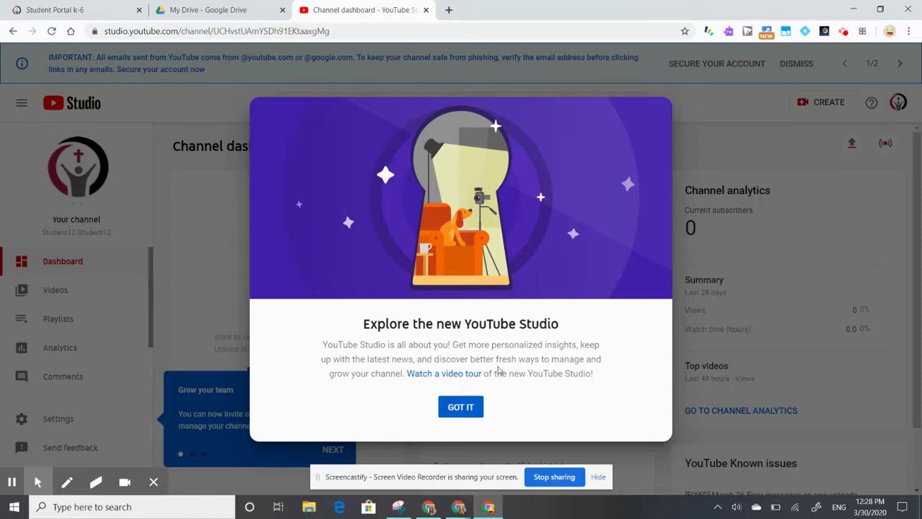
click(460, 407)
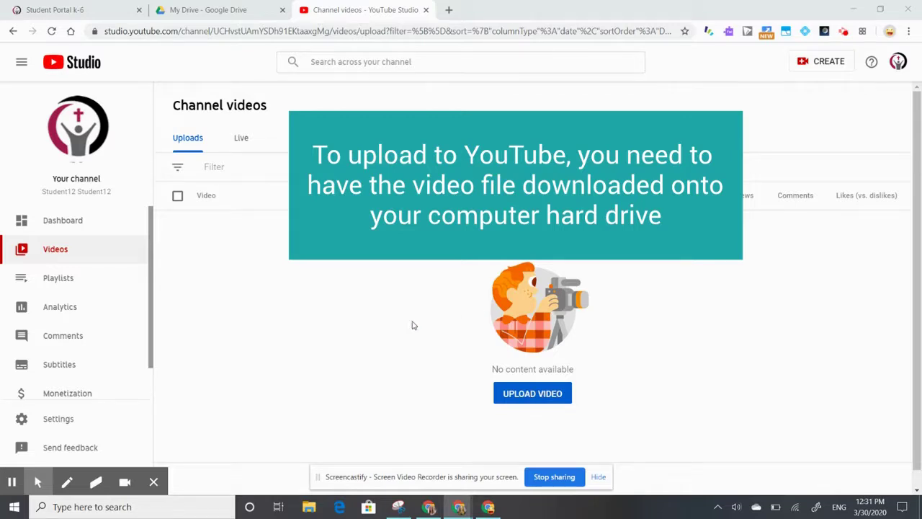
- Download the Screencastify folder's 'Creating a YouTube ac...' recording as a .webm file
click(204, 9)
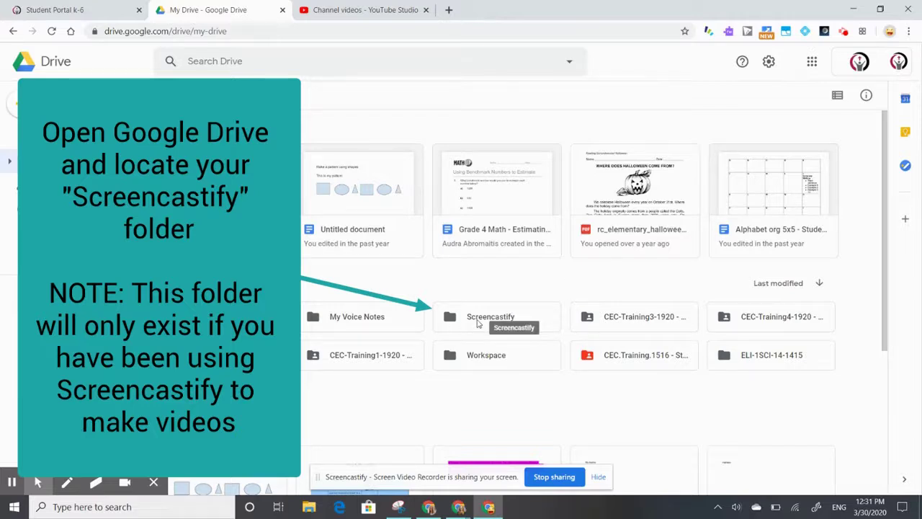
double_click(477, 323)
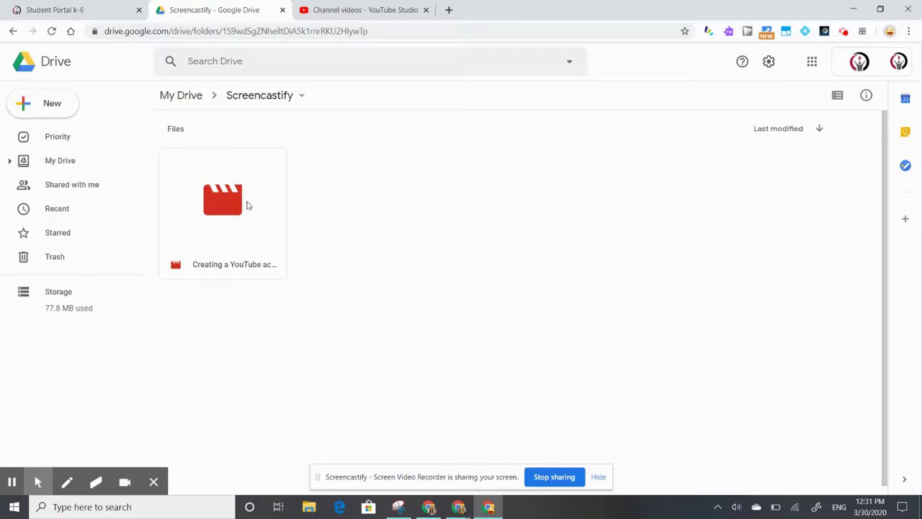
click(247, 205)
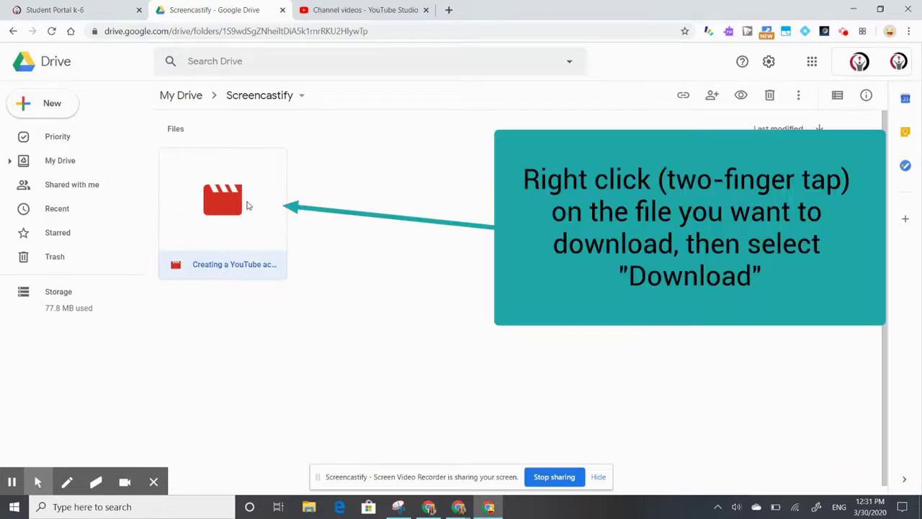
right_click(247, 205)
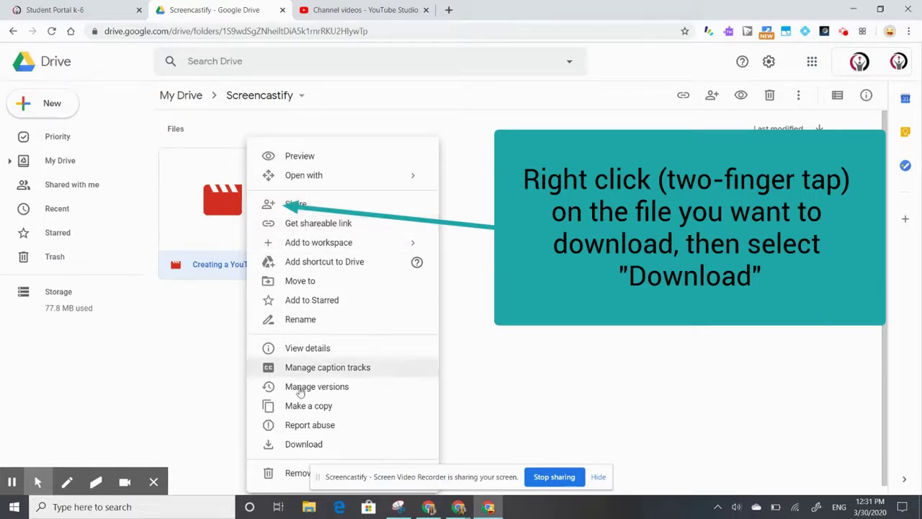
click(301, 444)
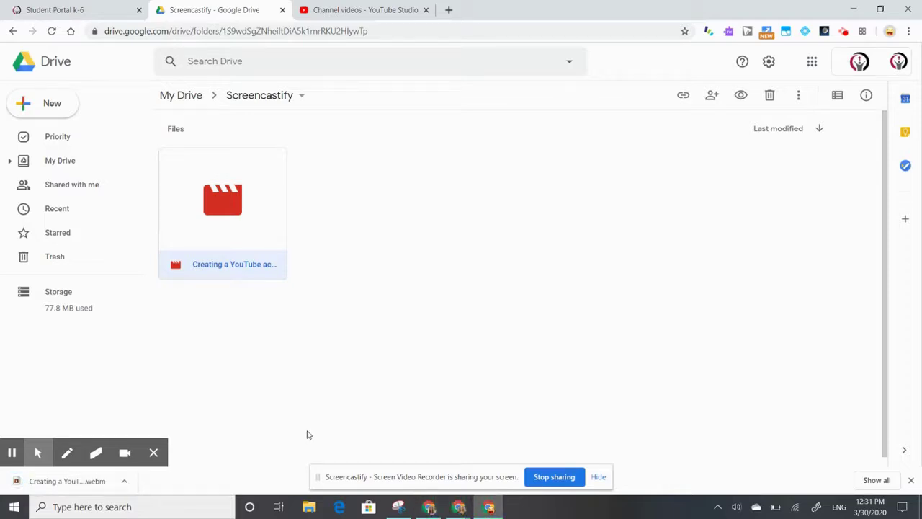
- Upload 'Creating a YouTube account.webm' from the Downloads folder as a new video
click(359, 8)
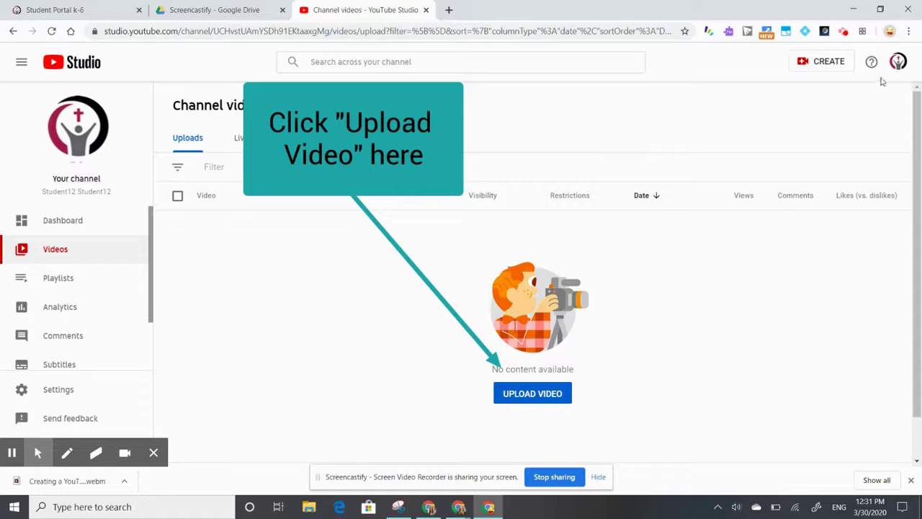
click(821, 62)
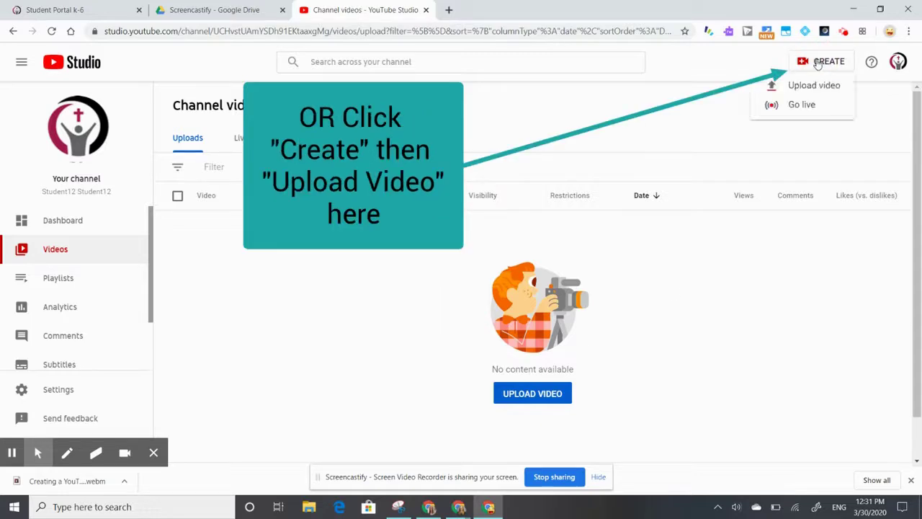
click(795, 86)
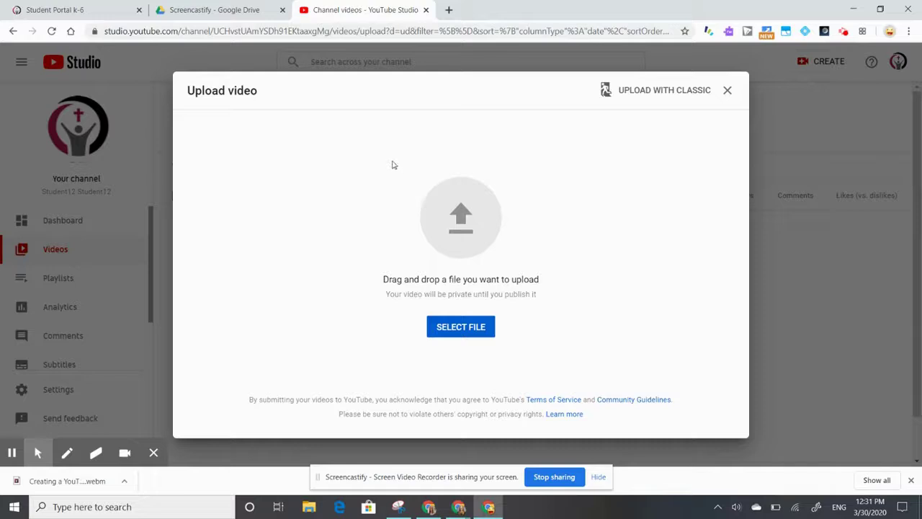
click(454, 328)
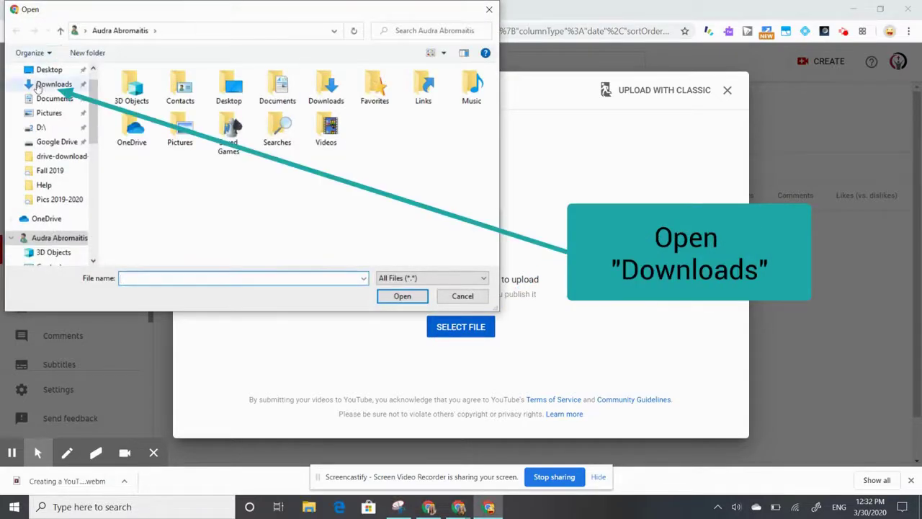
click(45, 85)
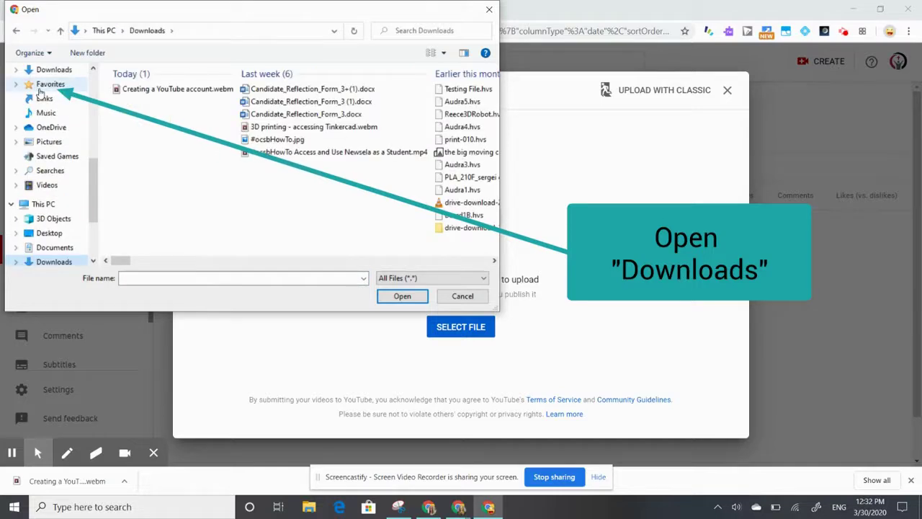
click(132, 93)
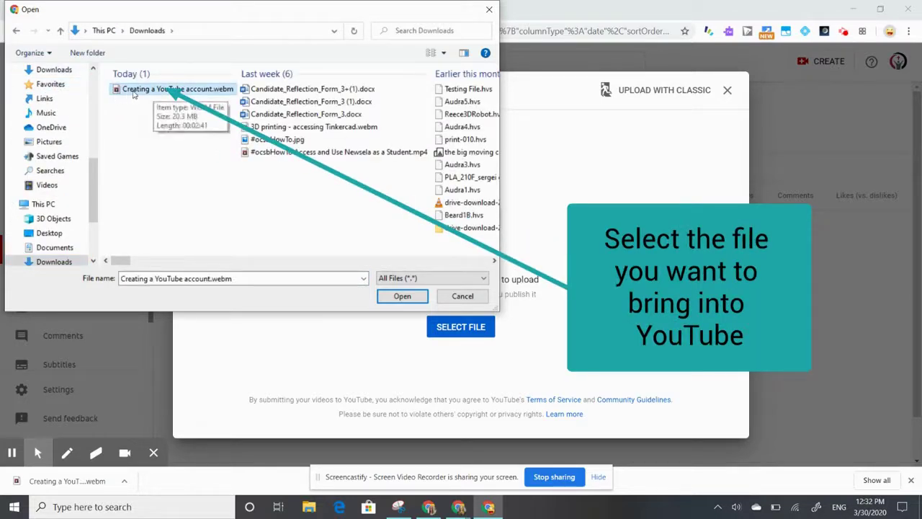
click(395, 298)
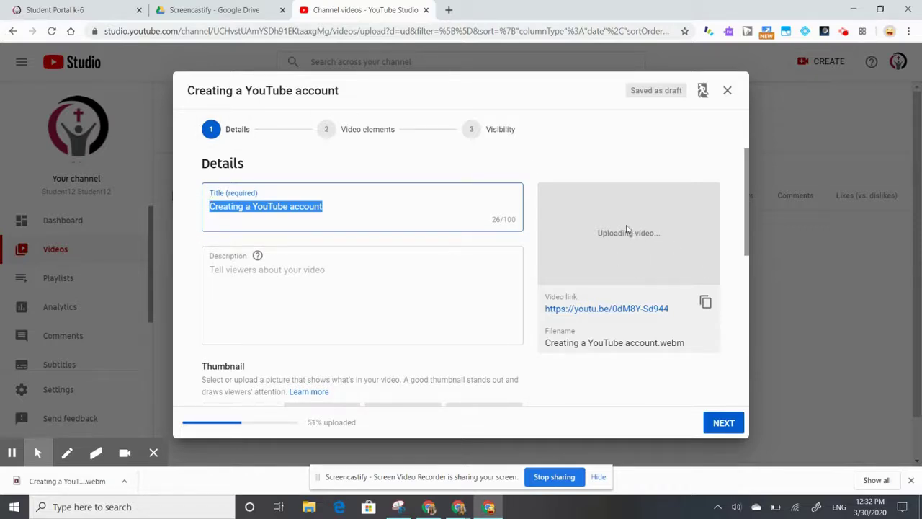
click(252, 278)
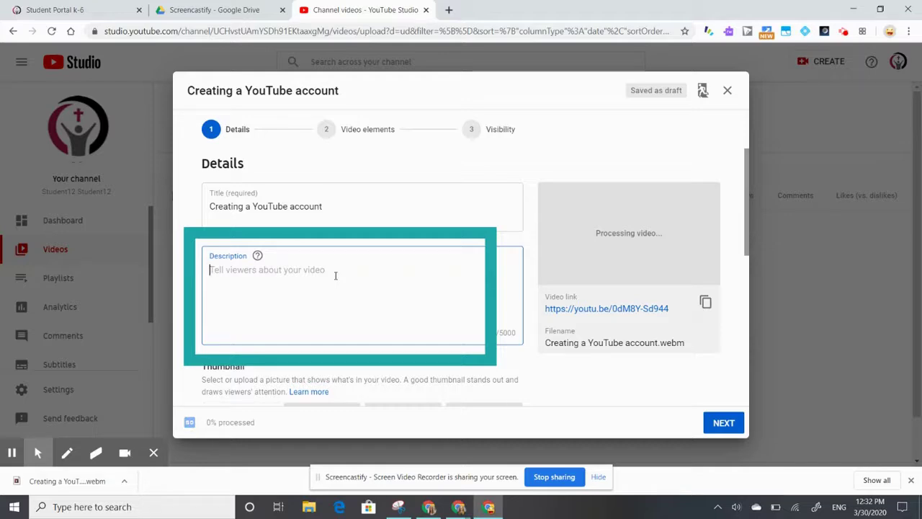
scroll(335, 276, down, 3)
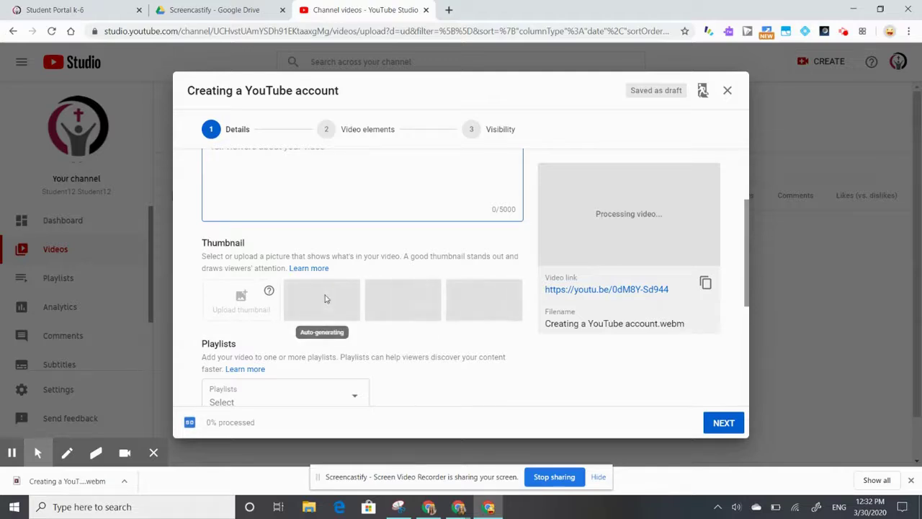
scroll(324, 298, down, 3)
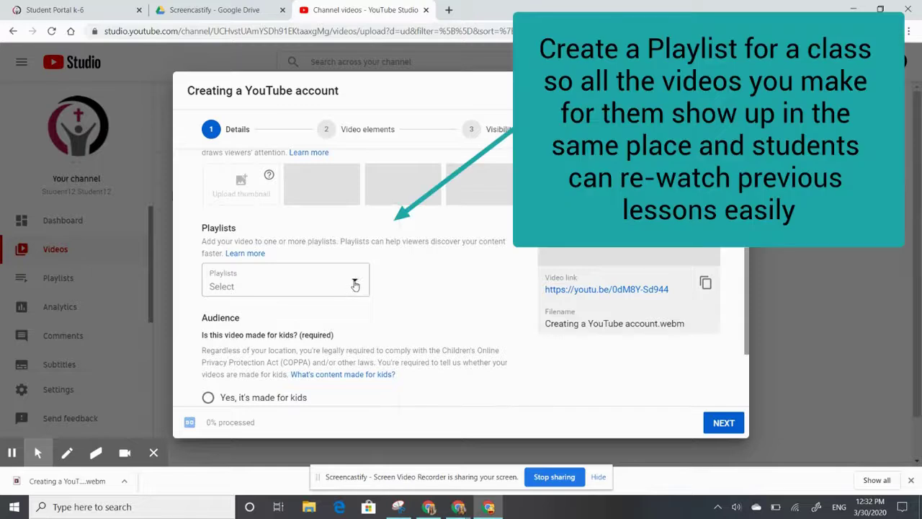
- Draft a new playlist titled 'Grade 8 Math (AM)' with Unlisted visibility
click(355, 285)
click(233, 424)
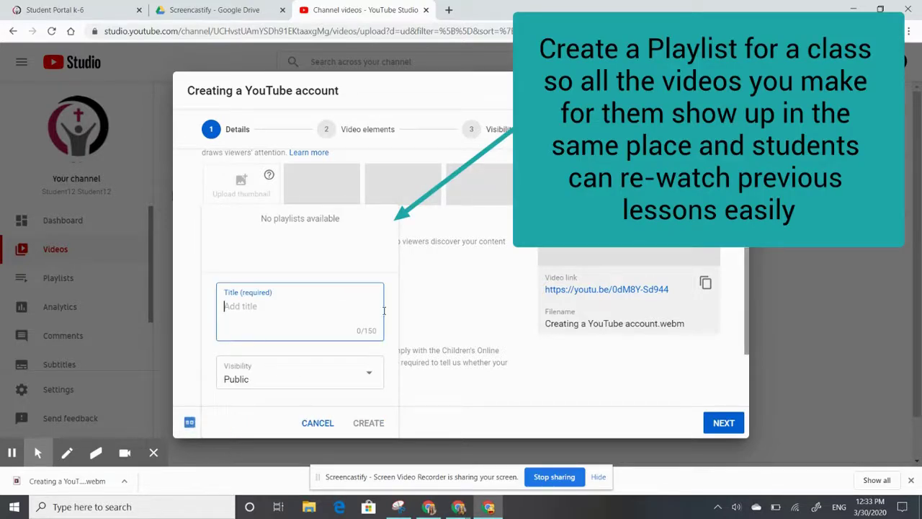
text(G)
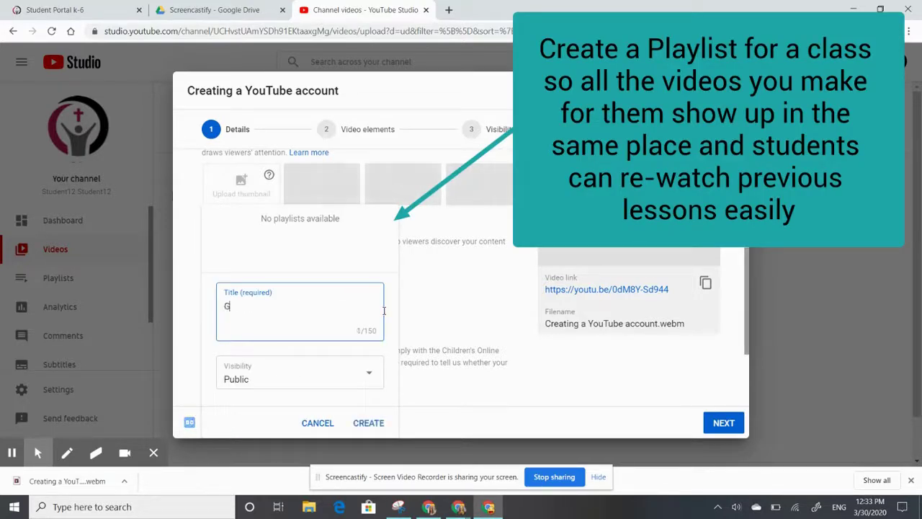
text(rade 8 Math (AM)
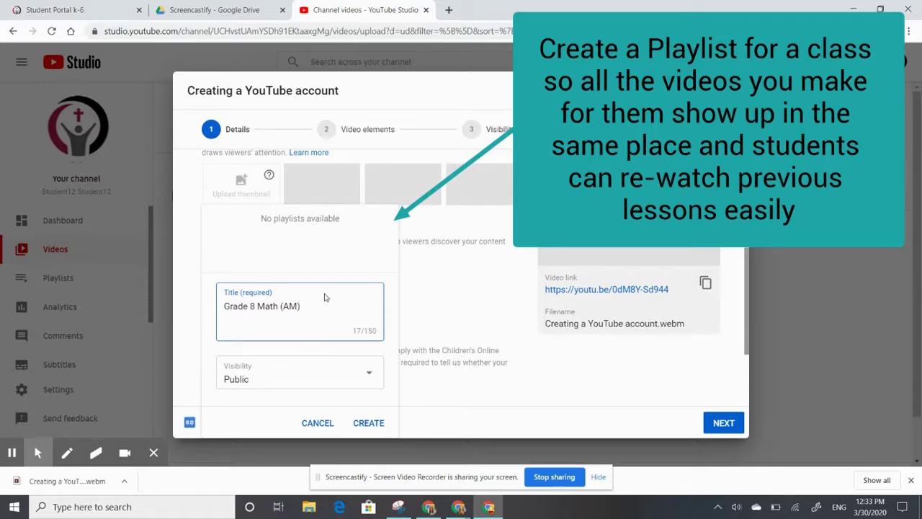
click(367, 377)
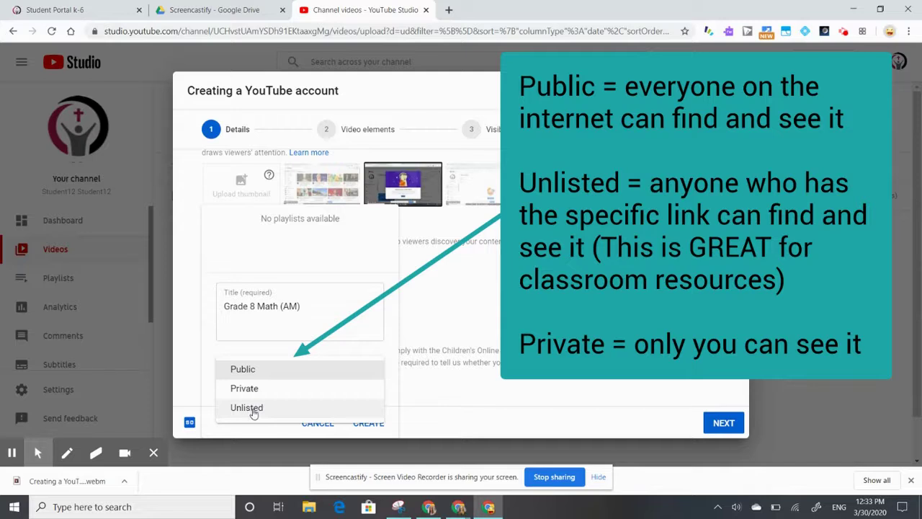
click(252, 408)
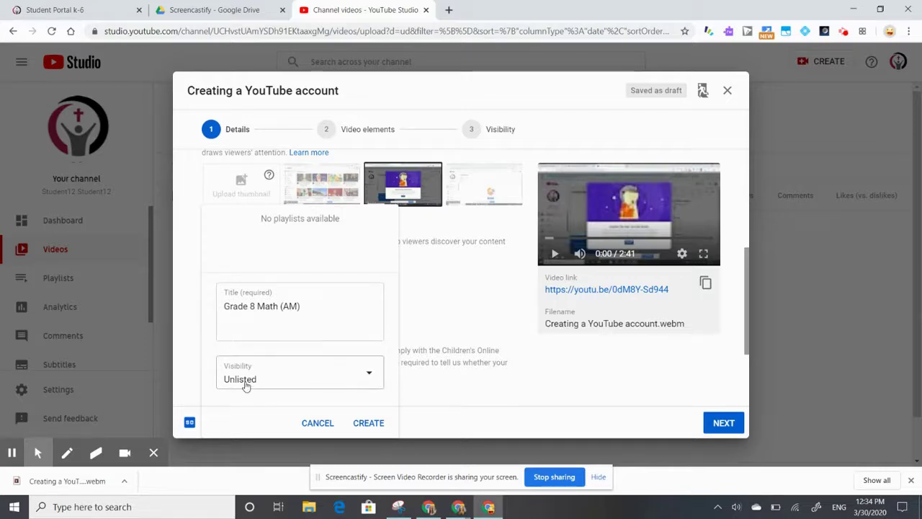
- Create the Grade 8 Math (AM) playlist and add the video to it
click(369, 425)
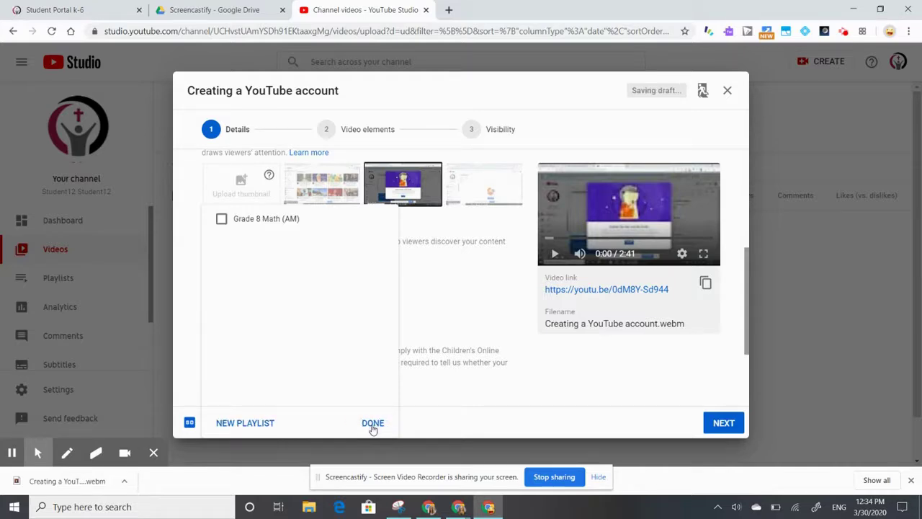
click(222, 220)
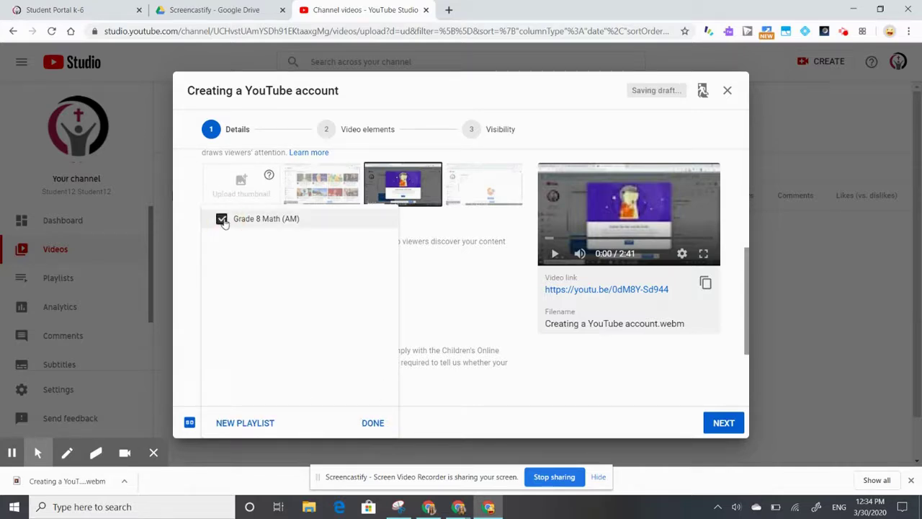
click(372, 425)
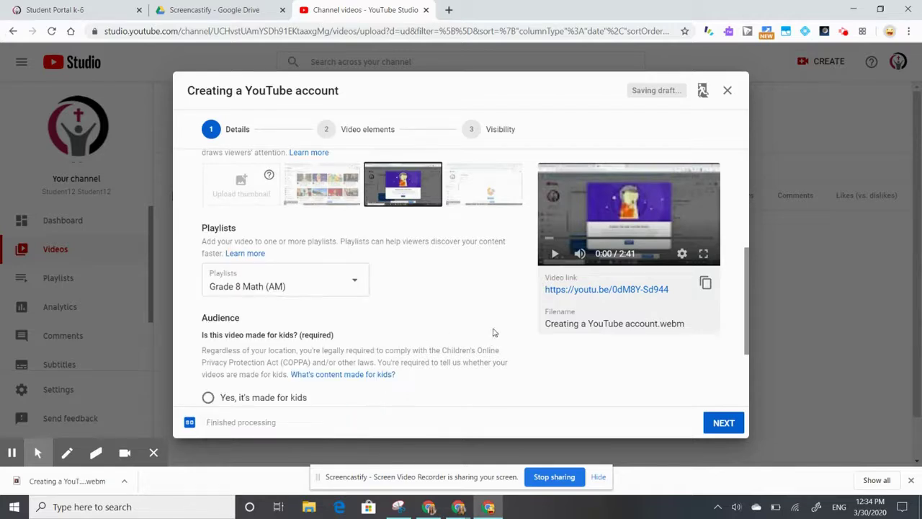
- Mark the video as 'Yes, it's made for kids' and expand the additional options
scroll(494, 332, down, 1)
scroll(494, 332, down, 3)
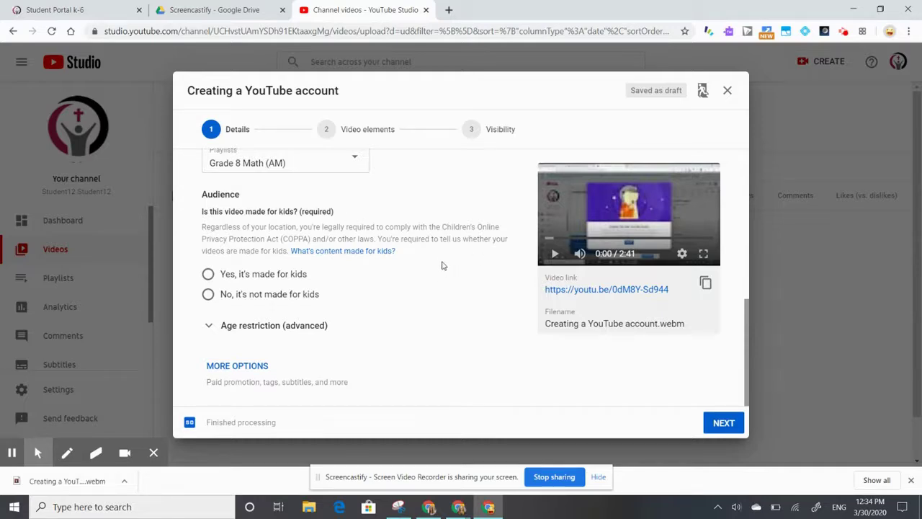
click(208, 274)
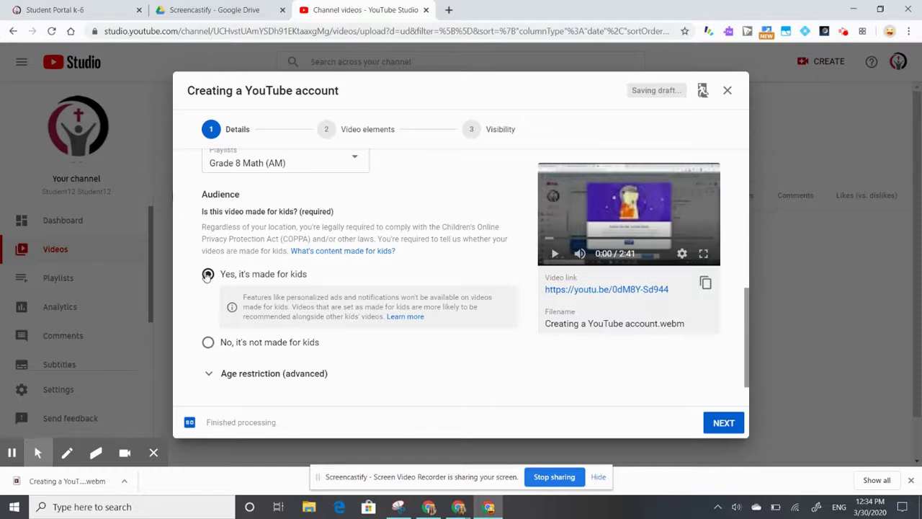
scroll(391, 308, down, 1)
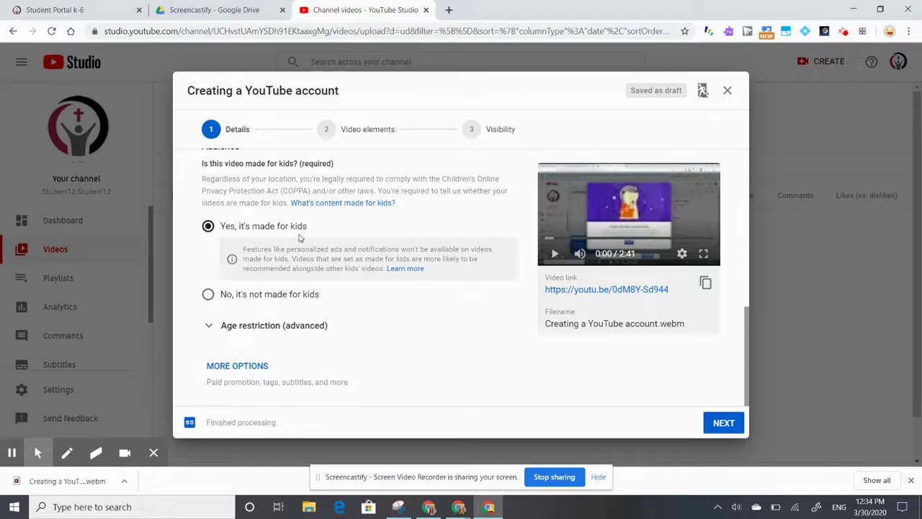
click(229, 327)
click(243, 366)
scroll(240, 370, down, 2)
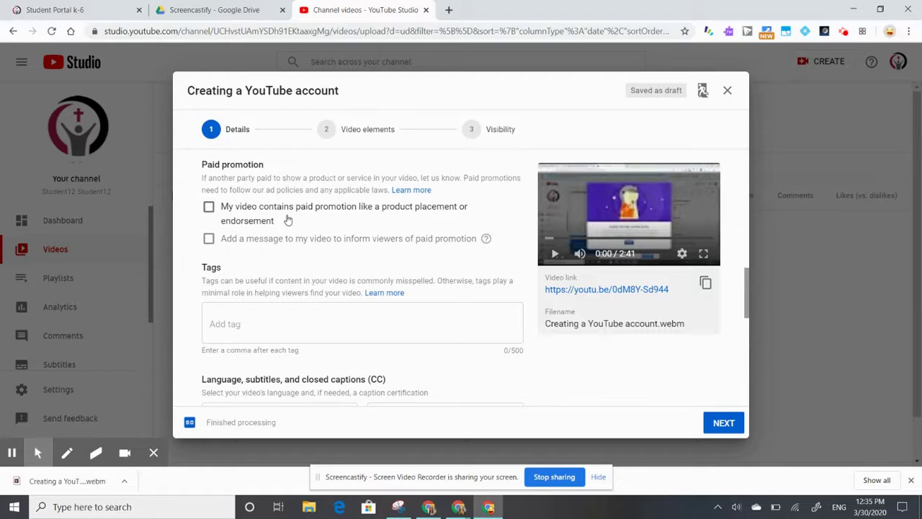
click(286, 320)
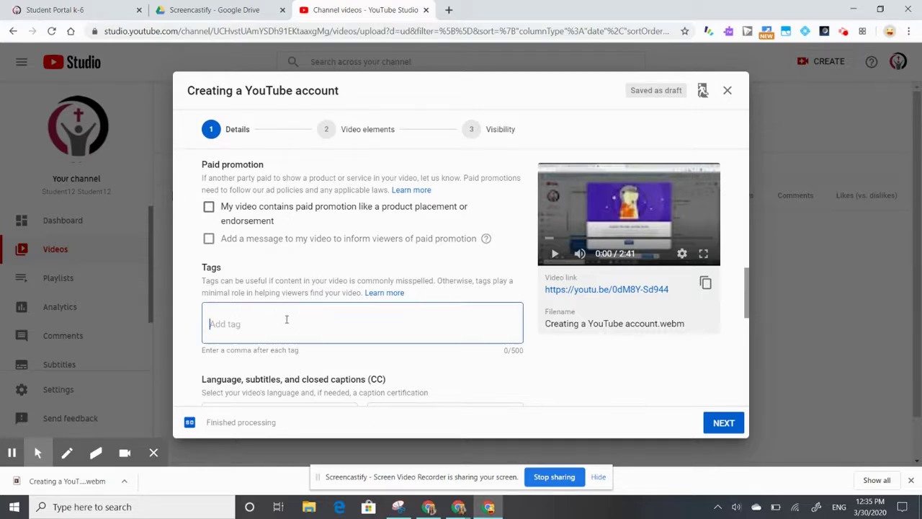
text(ocsb)
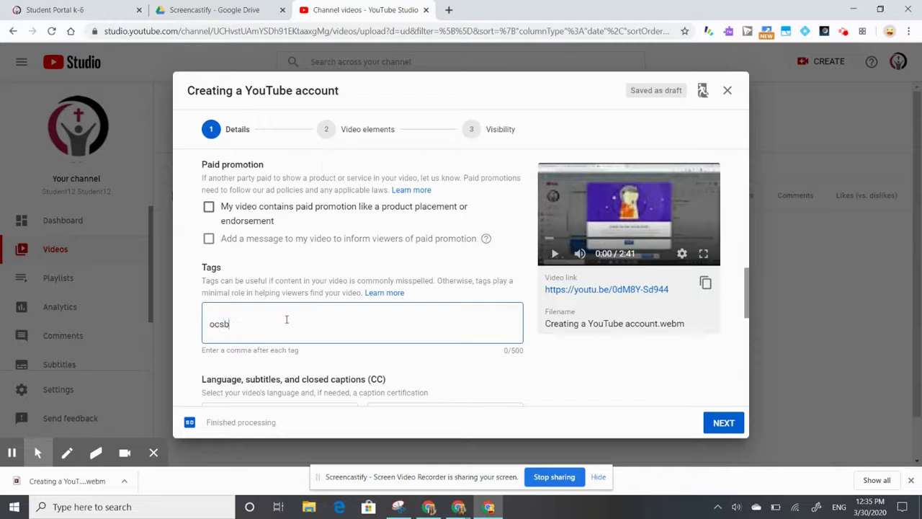
key(Return)
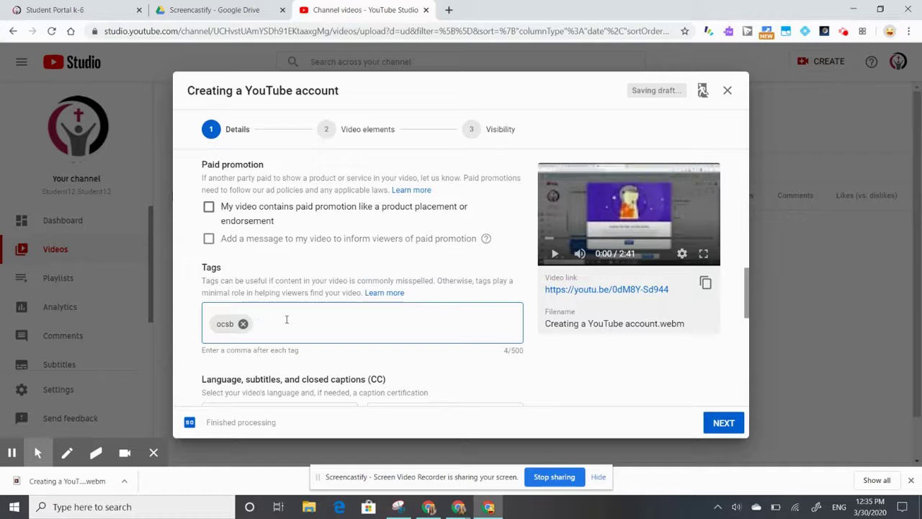
click(243, 323)
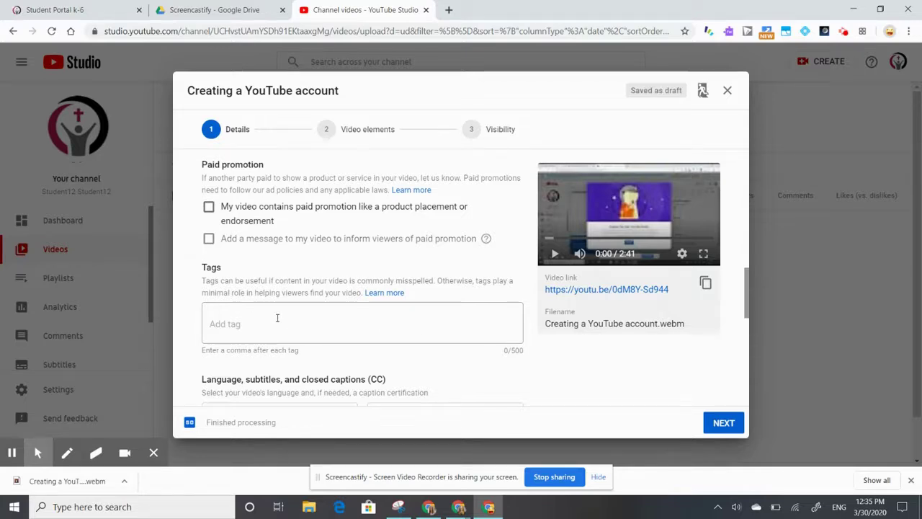
- Choose English (Canada) as the video language
scroll(276, 318, down, 3)
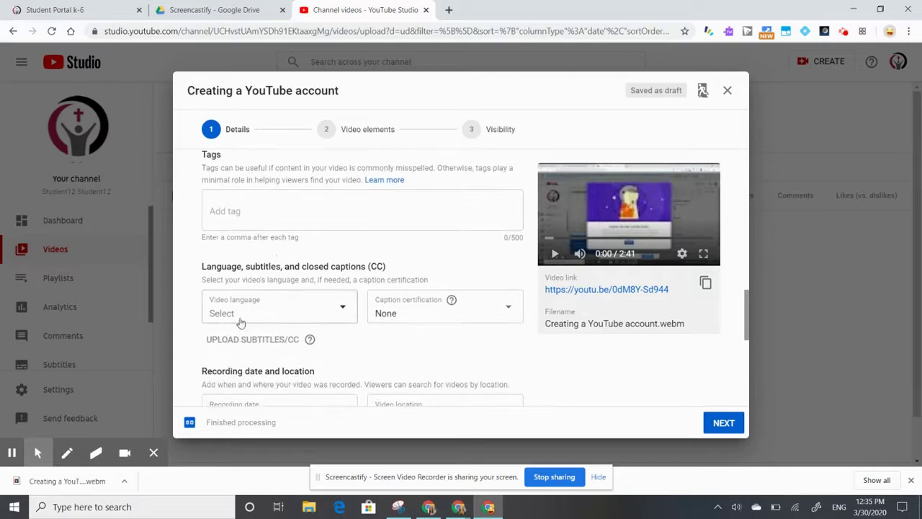
scroll(303, 321, down, 2)
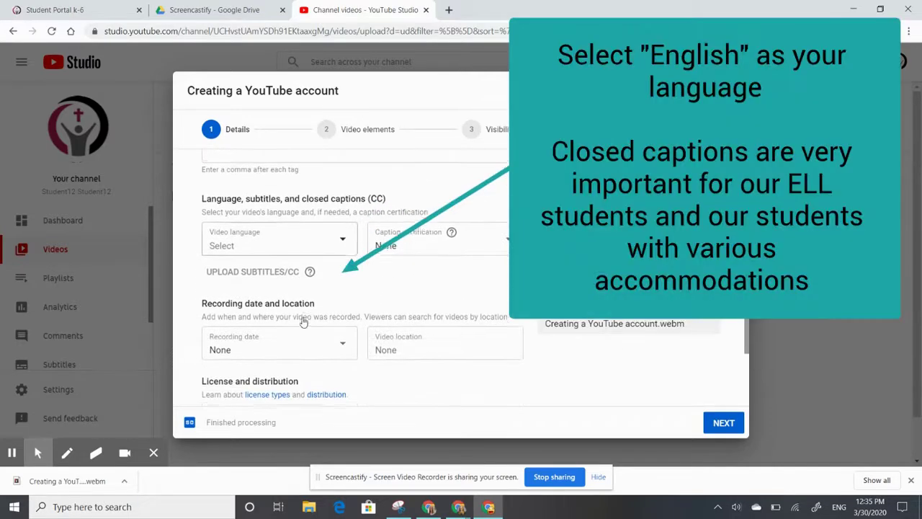
click(332, 244)
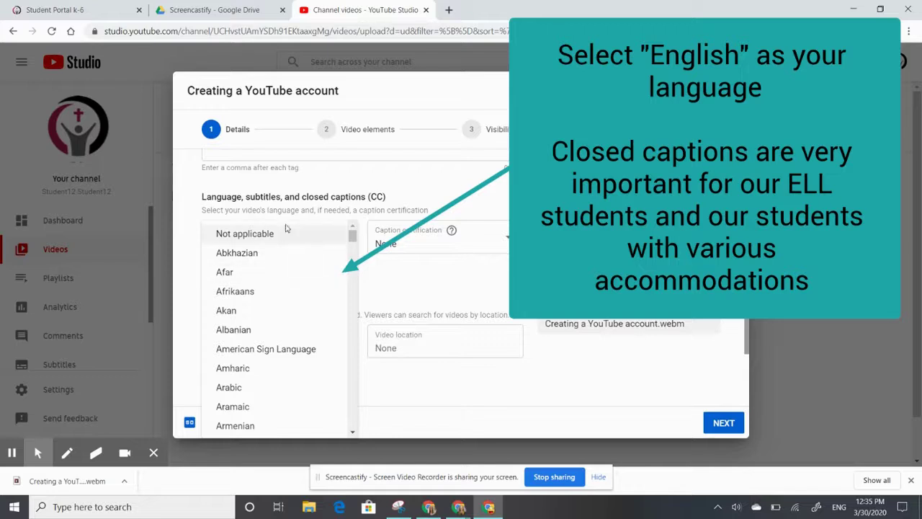
scroll(267, 346, down, 5)
scroll(267, 346, down, 8)
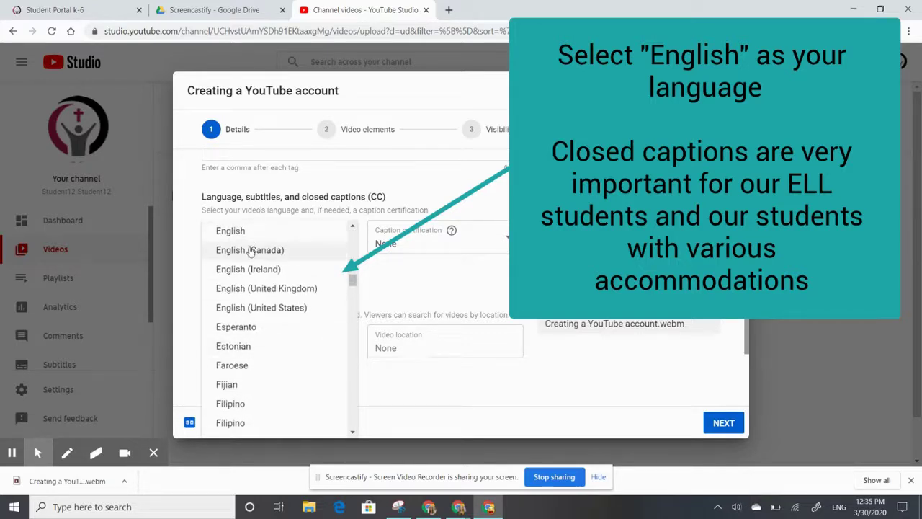
click(249, 250)
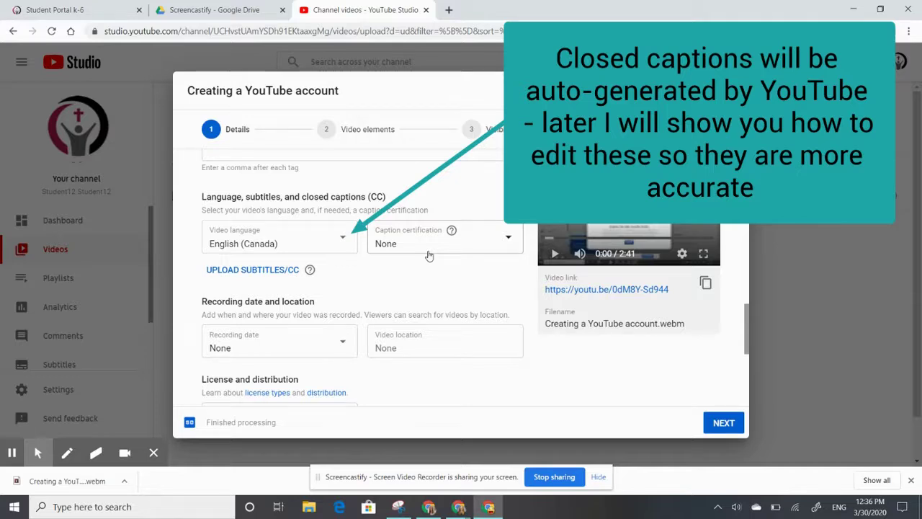
- Set the video category to Education
scroll(288, 262, down, 1)
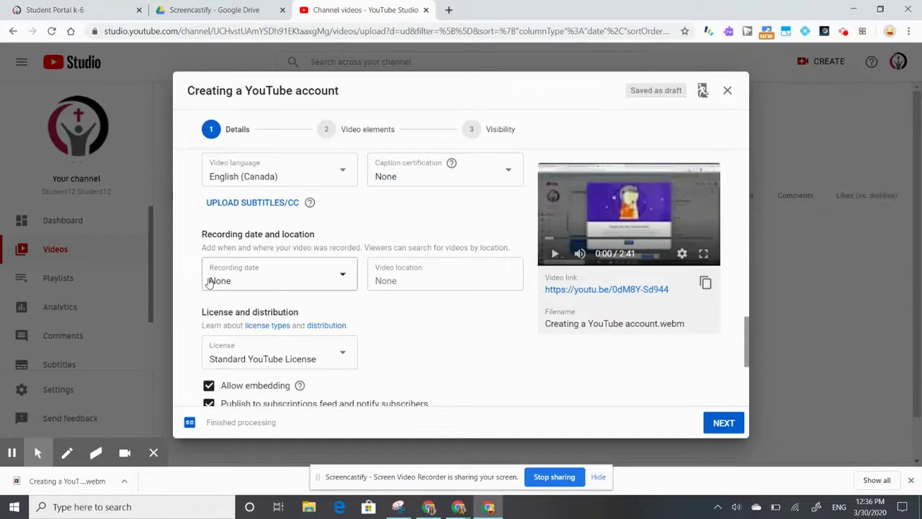
scroll(427, 281, down, 2)
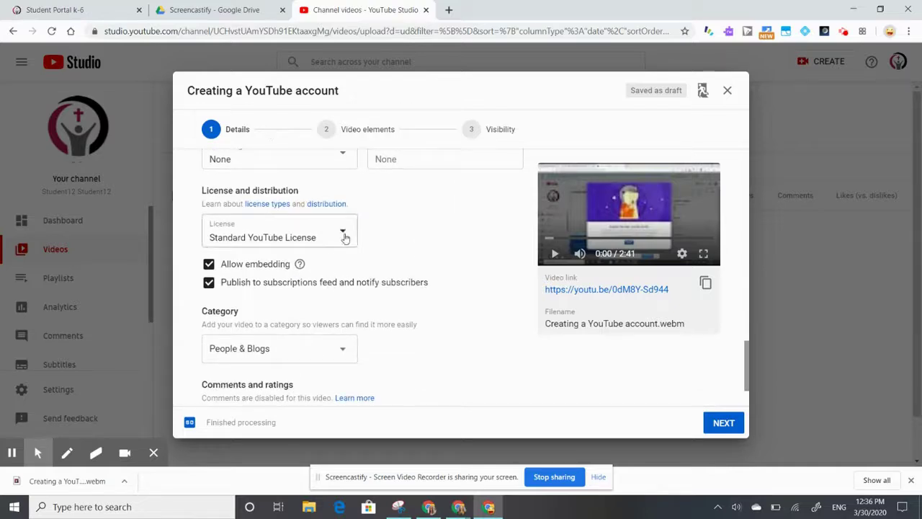
scroll(341, 282, down, 1)
click(341, 282)
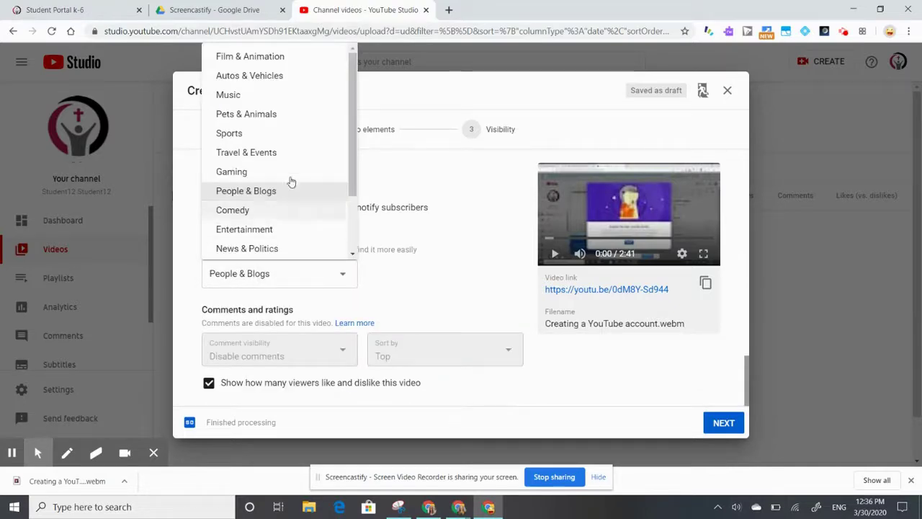
scroll(284, 146, down, 2)
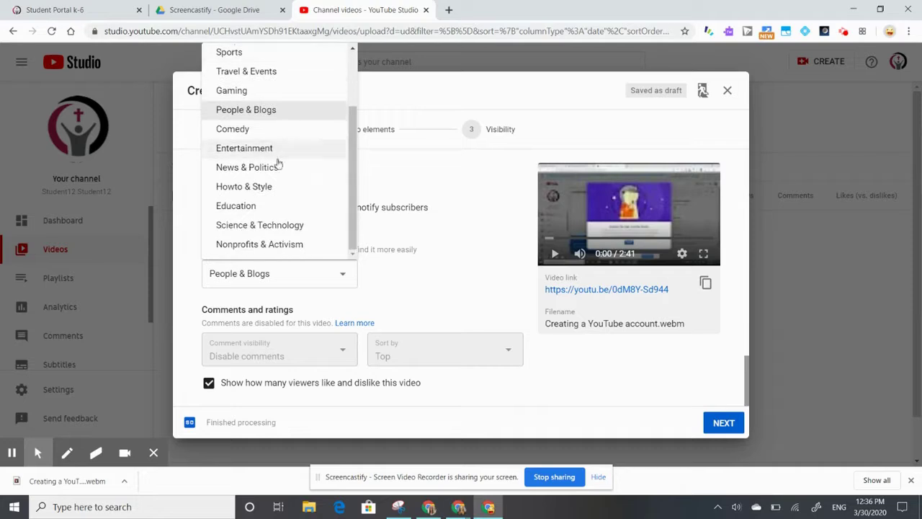
click(263, 205)
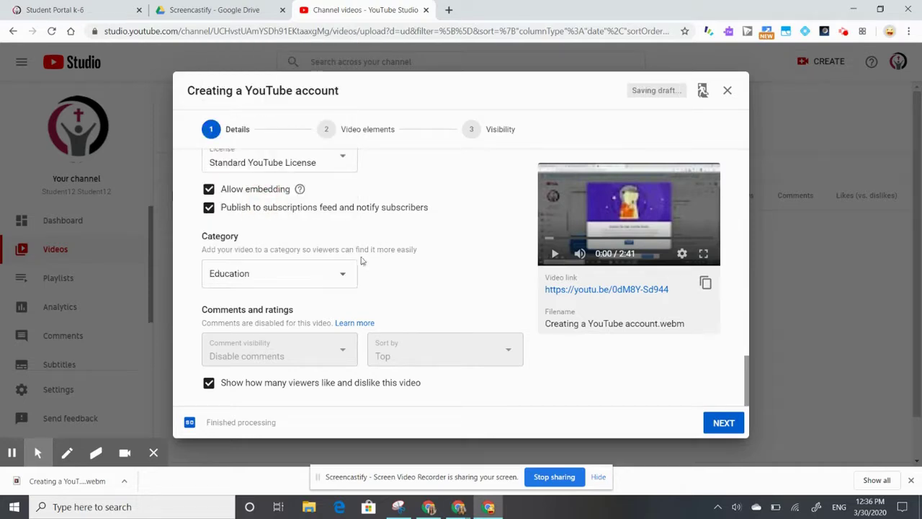
scroll(417, 285, up, 15)
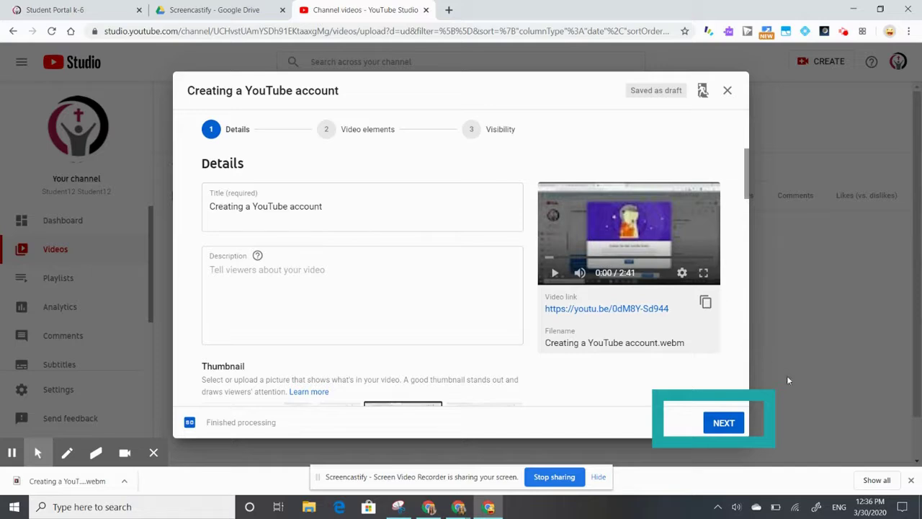
- Advance past Details and Video elements to the Visibility step
click(724, 424)
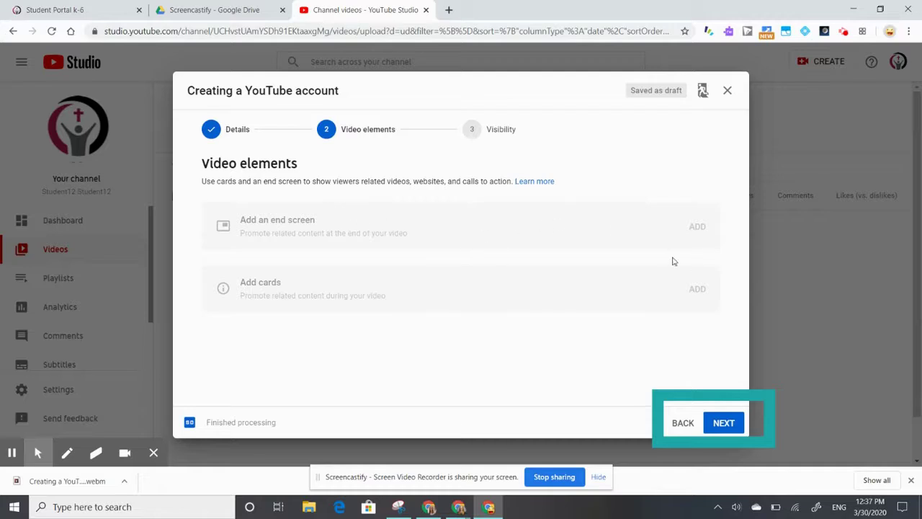
click(724, 424)
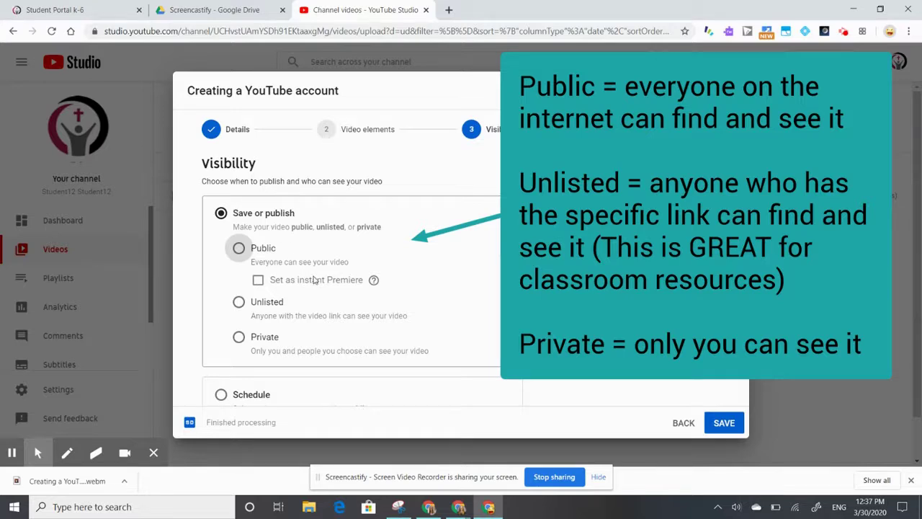
- Set the upload's visibility to Unlisted, dismiss the notification, and save the video
click(242, 305)
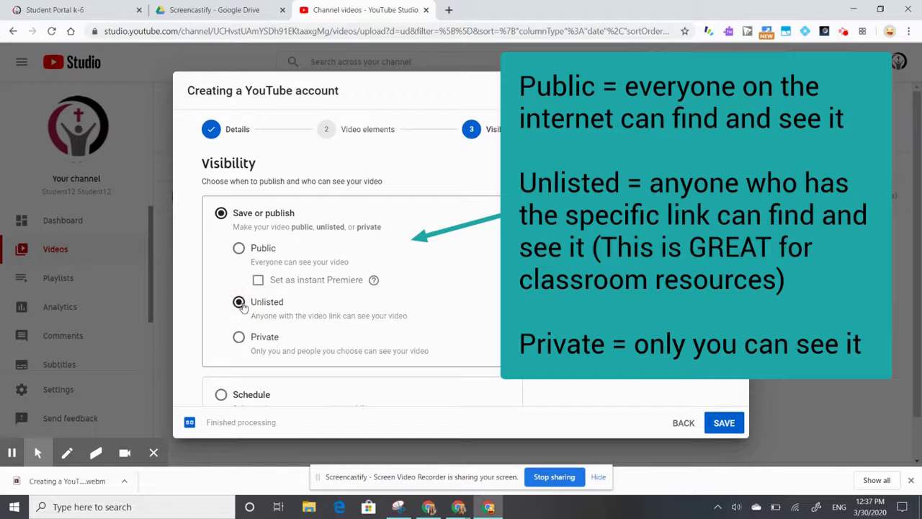
click(238, 247)
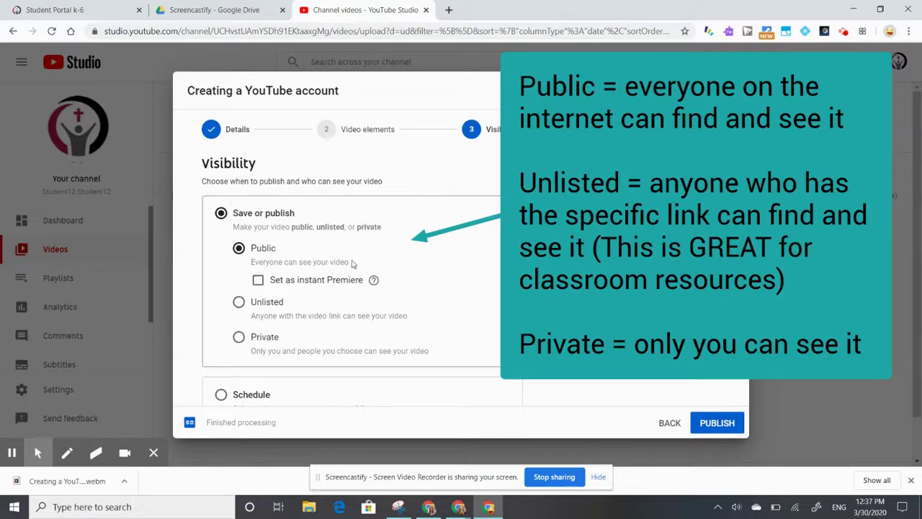
click(239, 303)
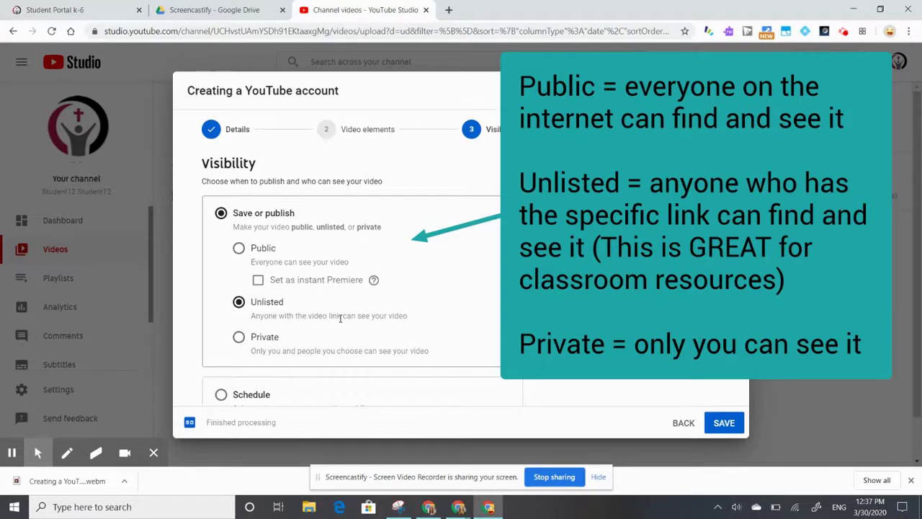
scroll(340, 317, down, 5)
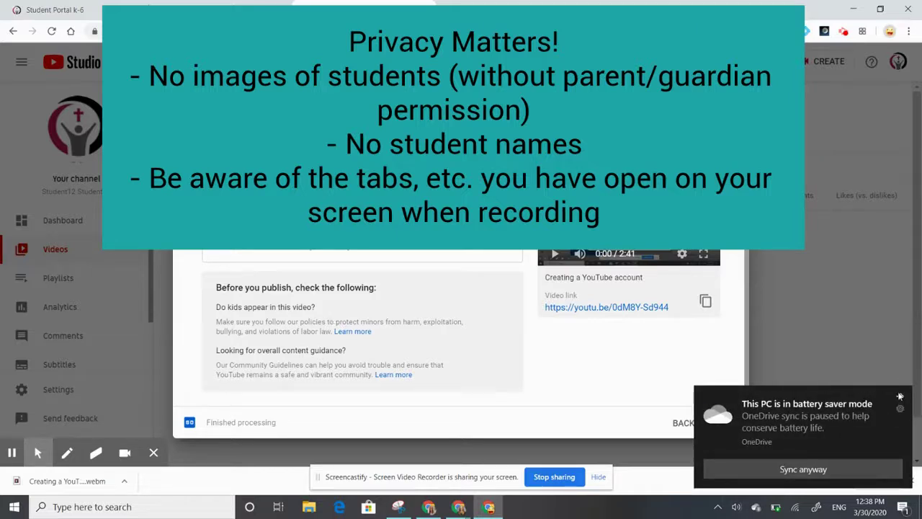
click(898, 395)
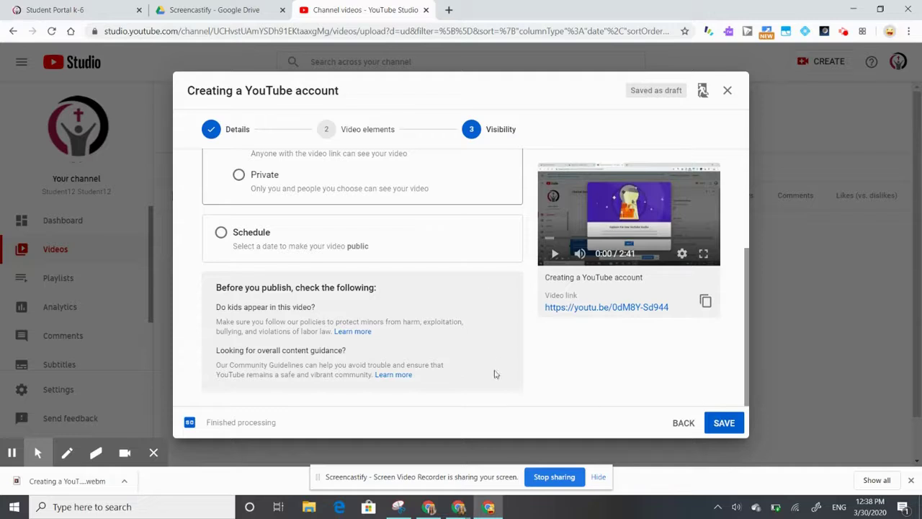
click(721, 423)
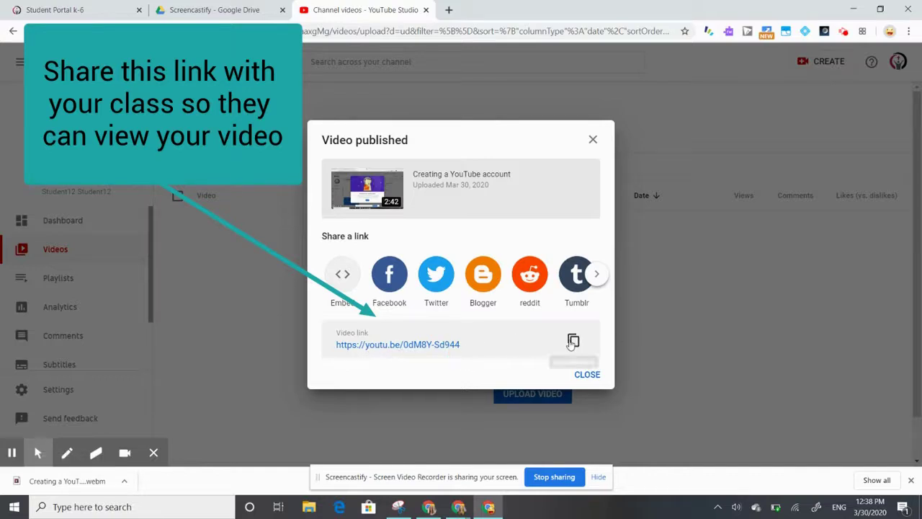
- Copy the video's share link and select its iframe embed code, then close the published summary
click(573, 340)
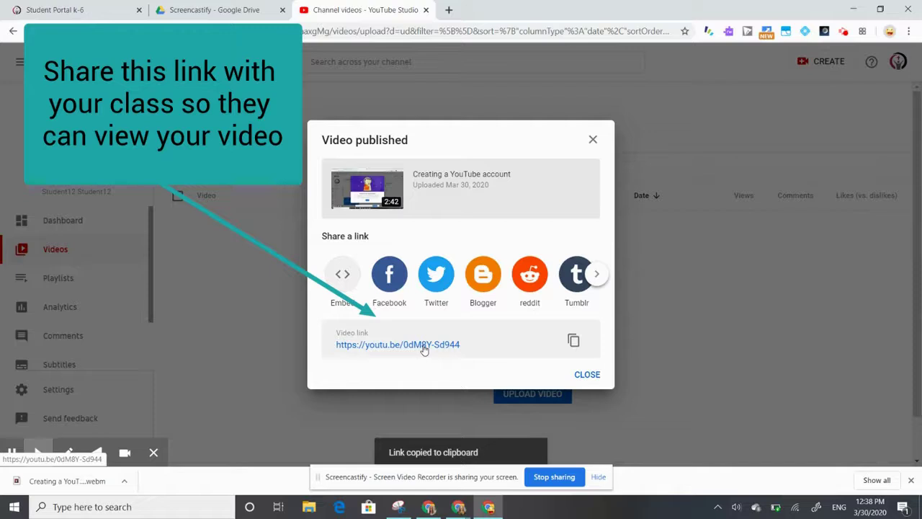
click(342, 274)
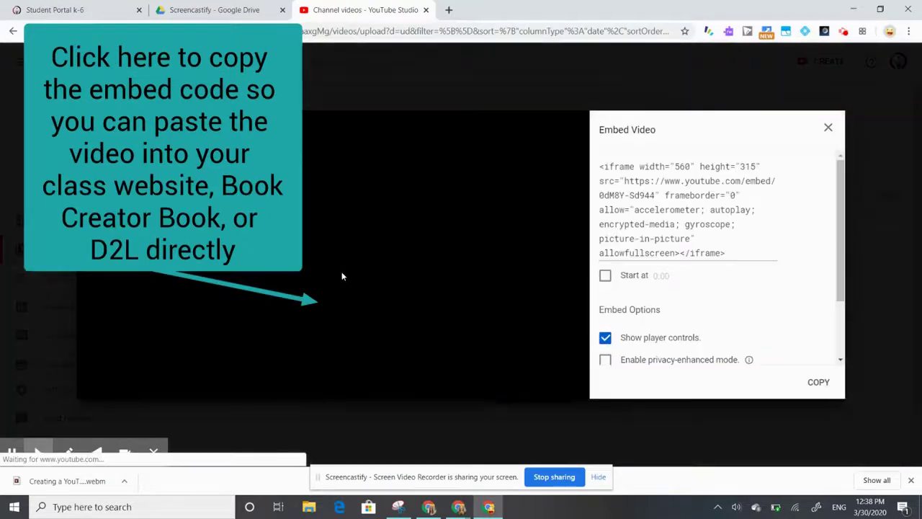
click(684, 184)
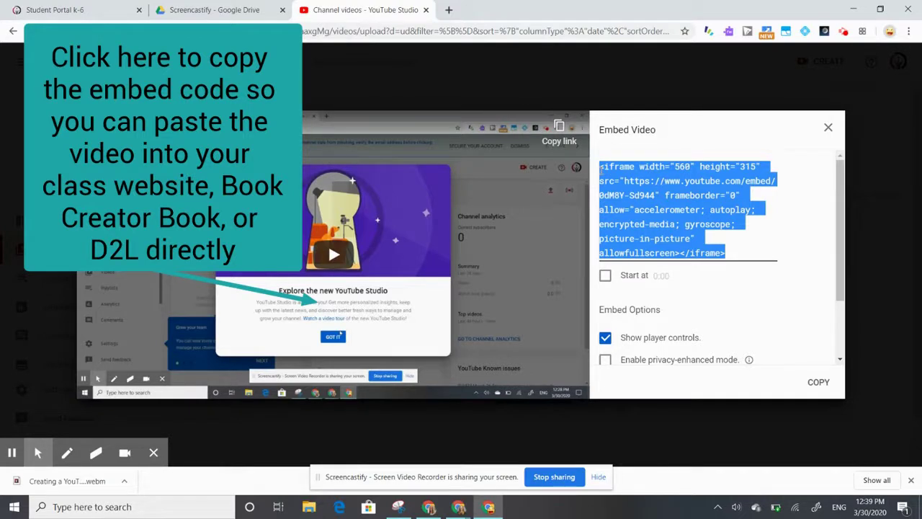
scroll(601, 166, down, 3)
scroll(601, 166, up, 3)
click(827, 129)
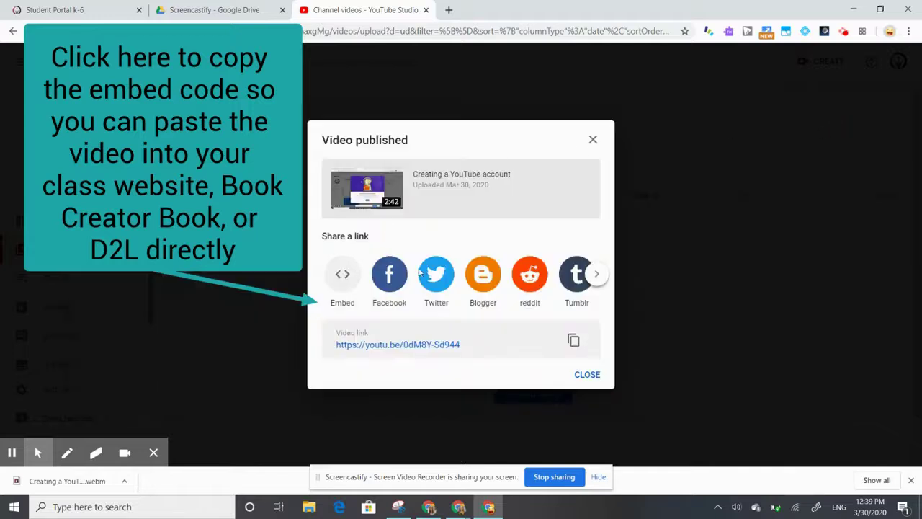
scroll(454, 283, right, 5)
scroll(454, 283, left, 5)
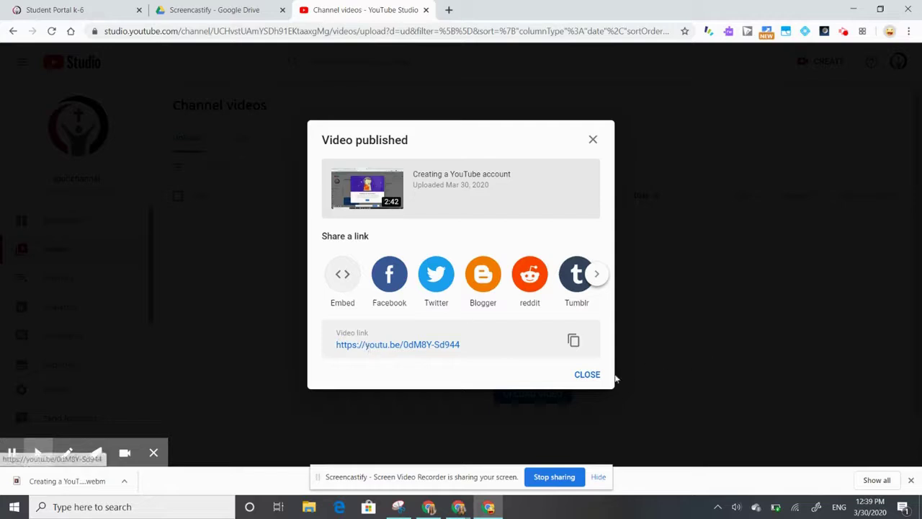
click(586, 376)
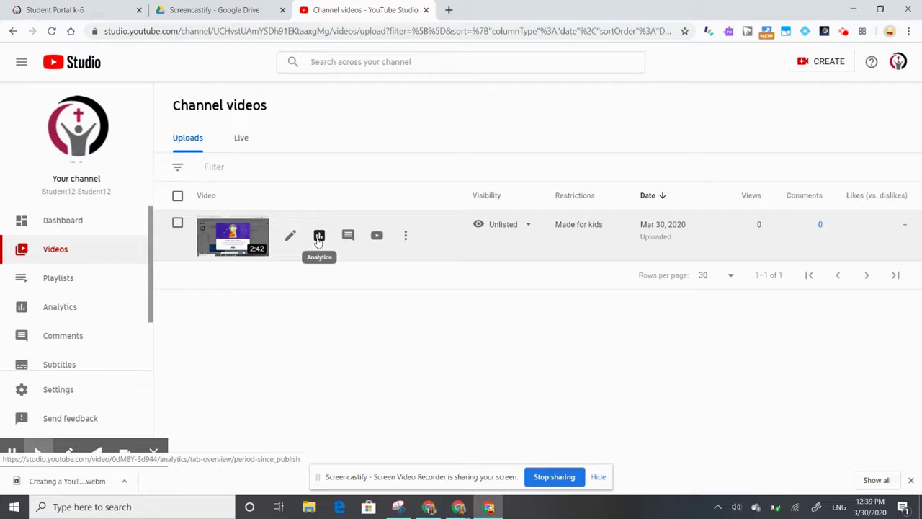
- Select the video's watch-page URL on YouTube, check its Share options, then go to Playlists
click(379, 239)
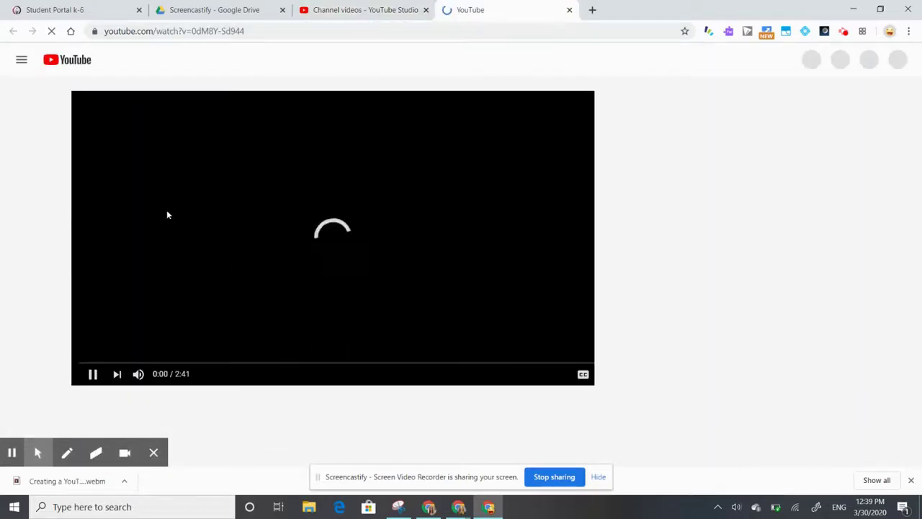
click(254, 31)
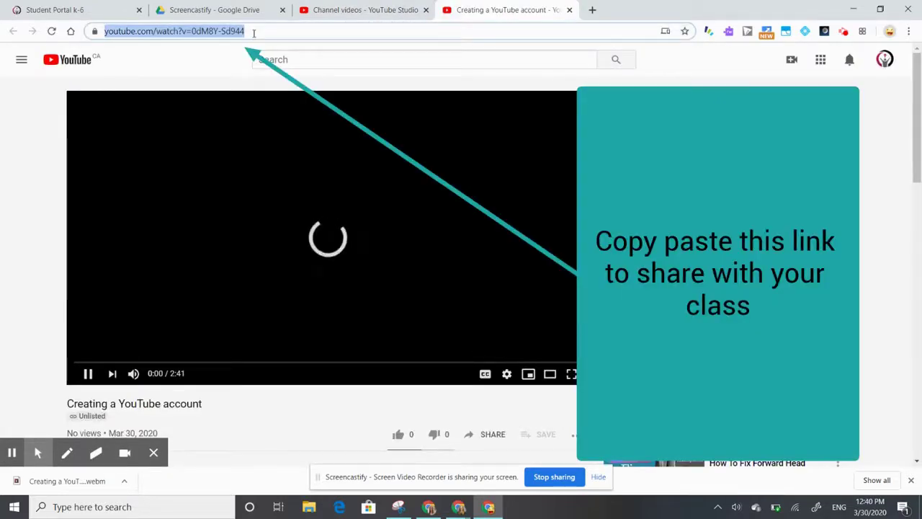
click(489, 435)
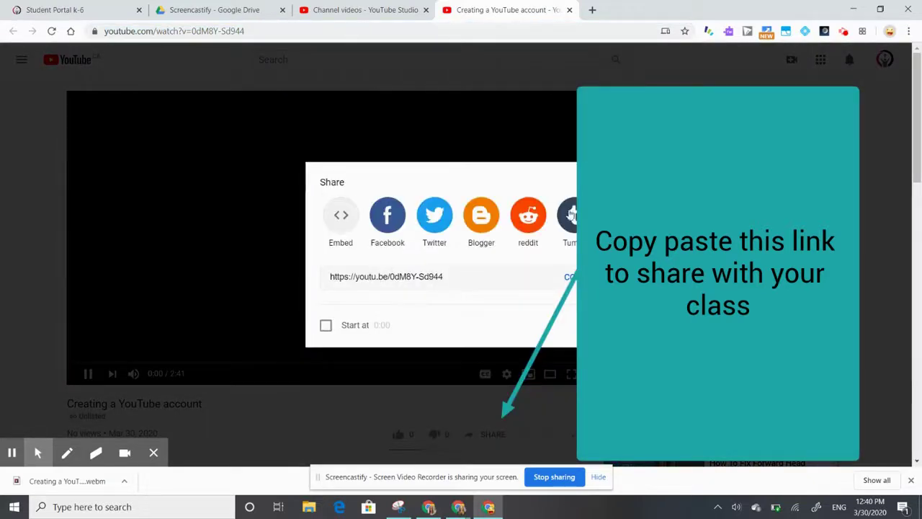
key(Escape)
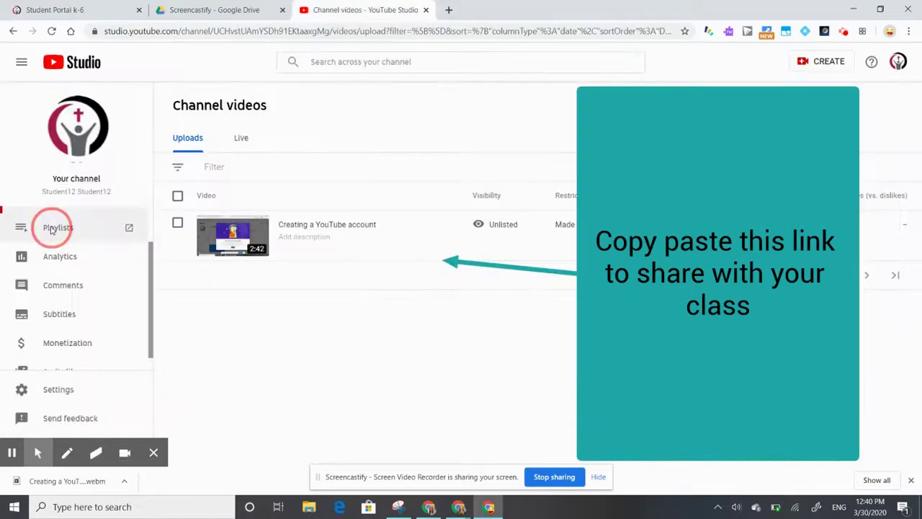
click(49, 226)
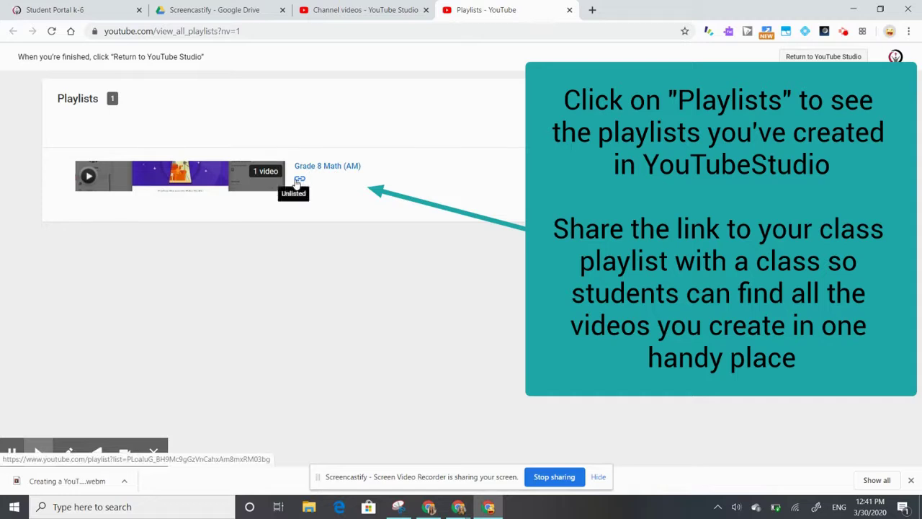
- Select the full URL of the Grade 8 Math (AM) playlist page, then close that tab
click(300, 180)
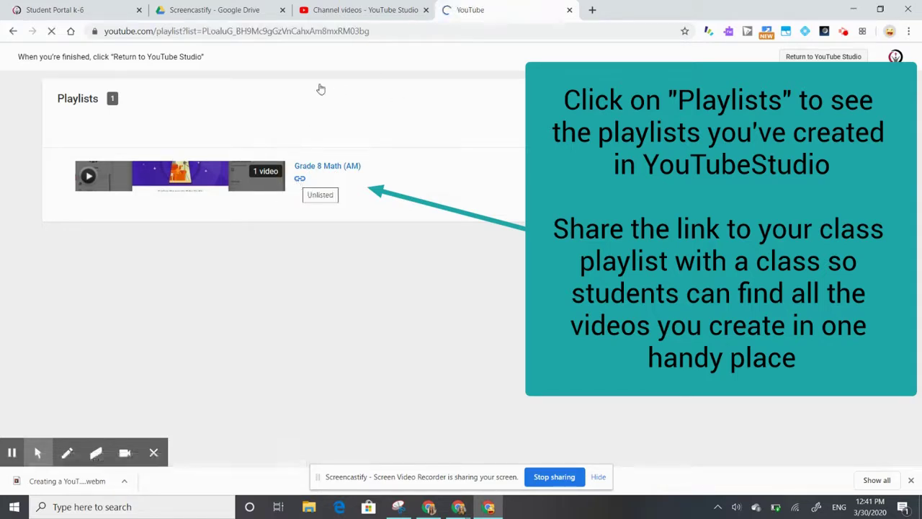
click(403, 30)
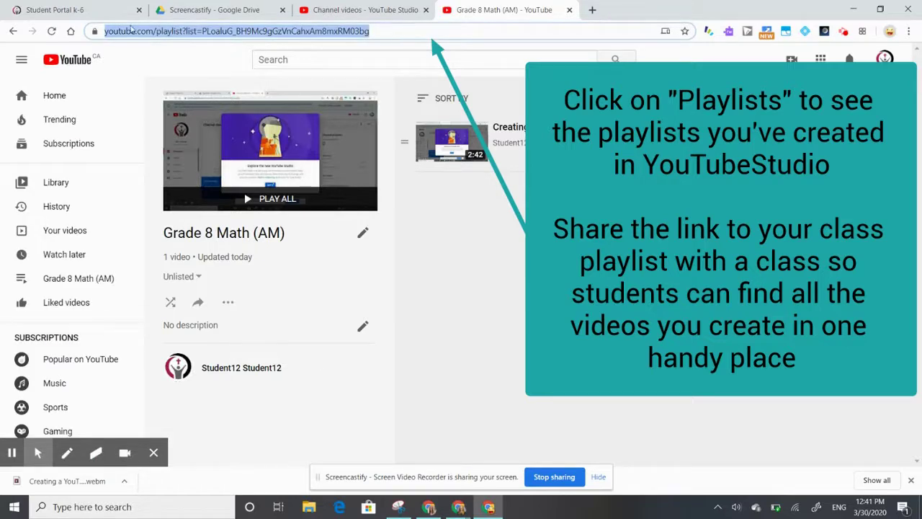
click(381, 32)
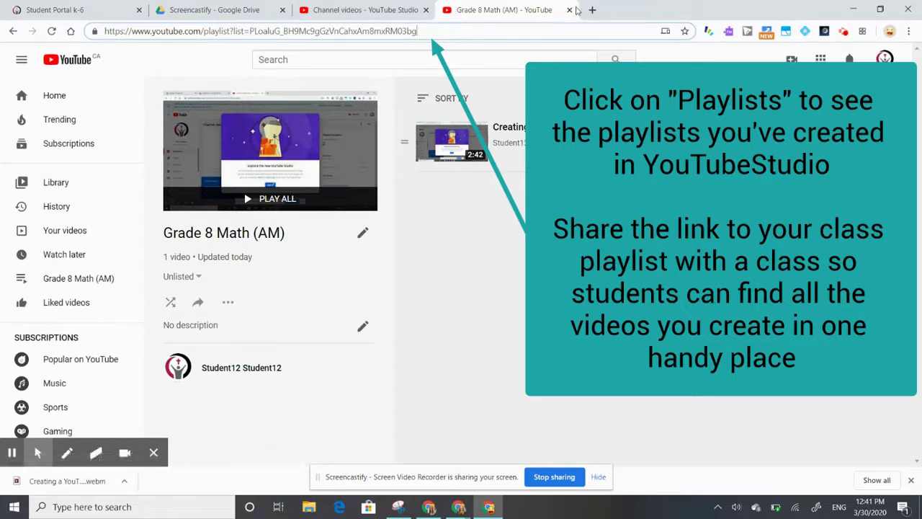
click(569, 10)
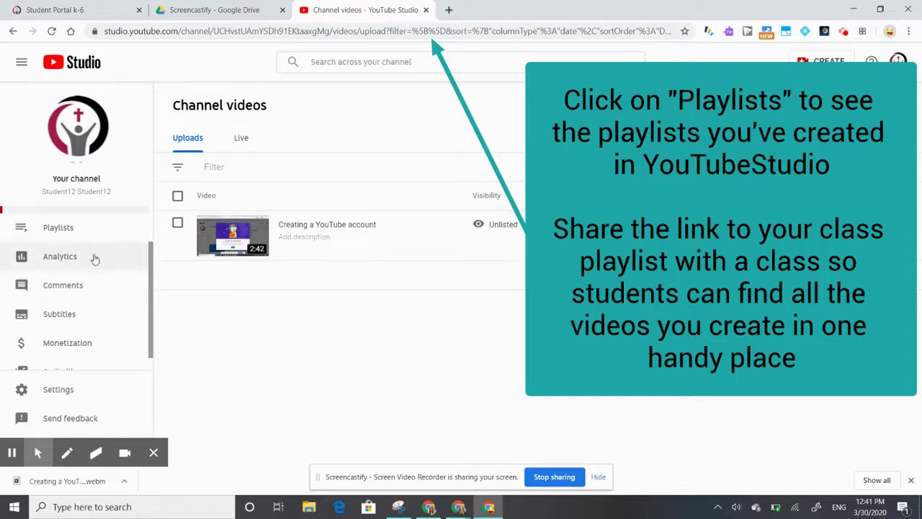
- Review the OCSB How To channel analytics dashboard, then go to the Comments page
click(48, 257)
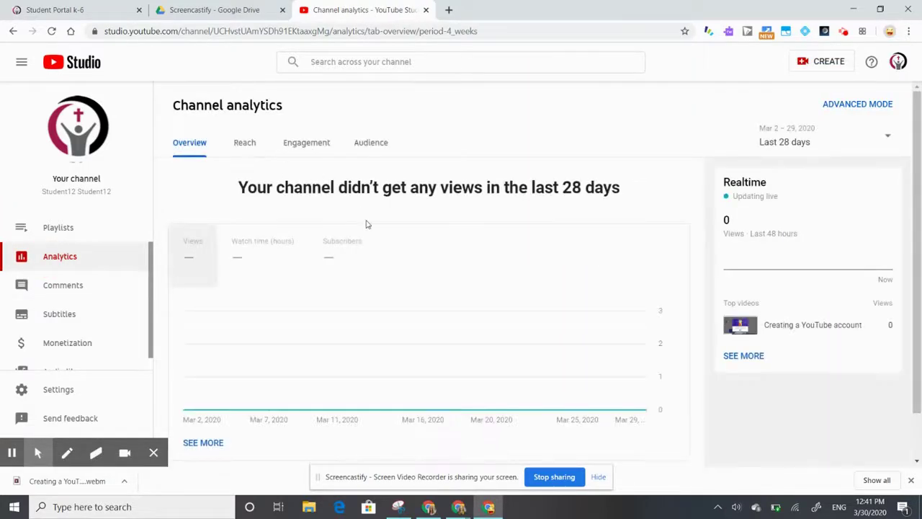
scroll(477, 305, down, 1)
scroll(477, 304, up, 1)
click(80, 291)
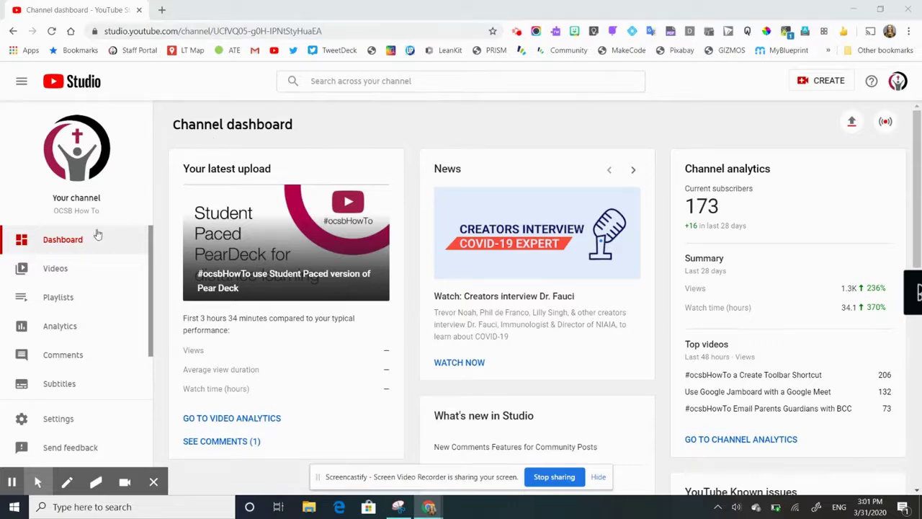
- From Videos, go to the Join Twitter video's Subtitles and open its published automatic English track
click(55, 271)
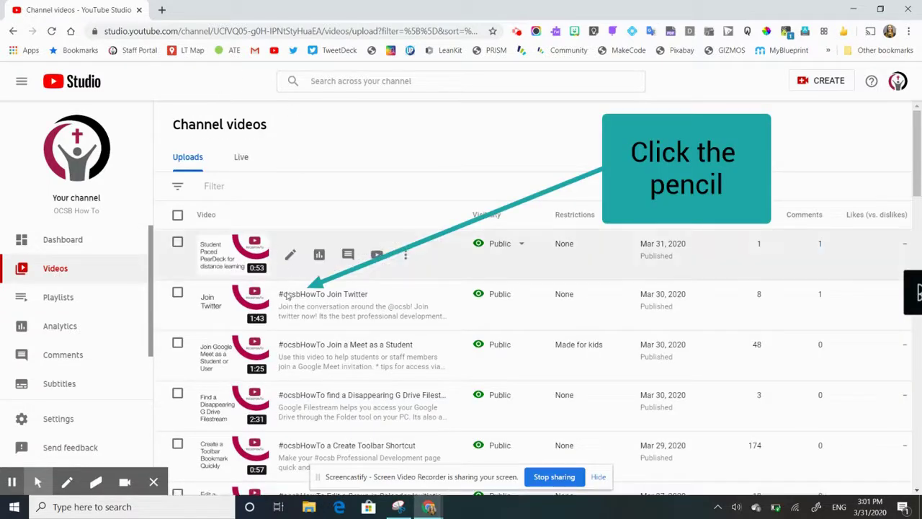
mouse_move(289, 307)
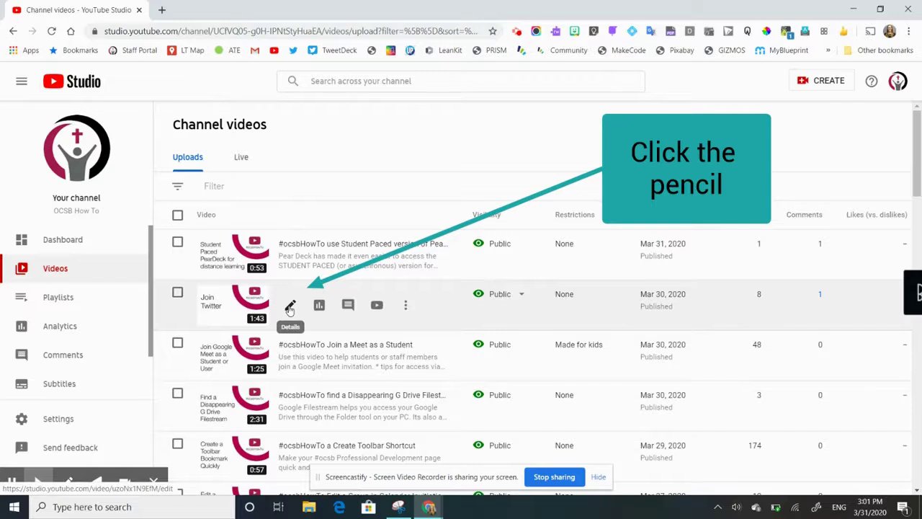
click(290, 309)
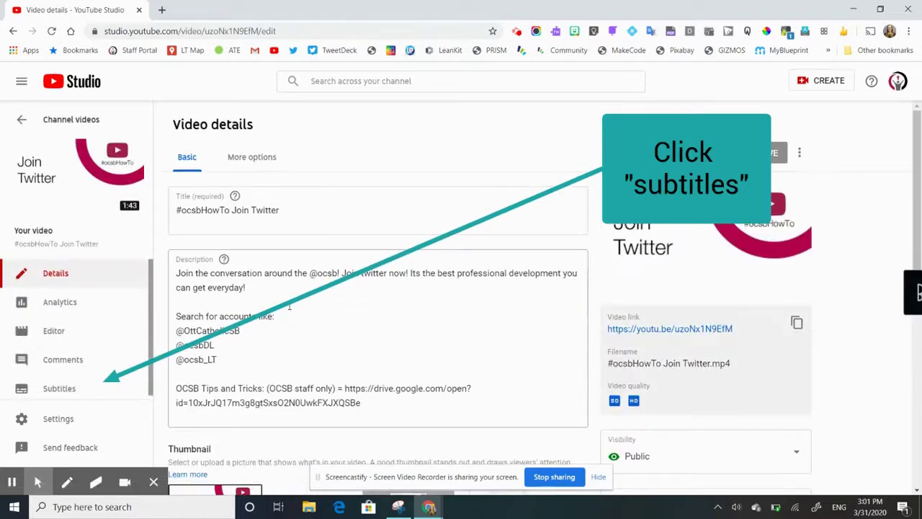
click(63, 390)
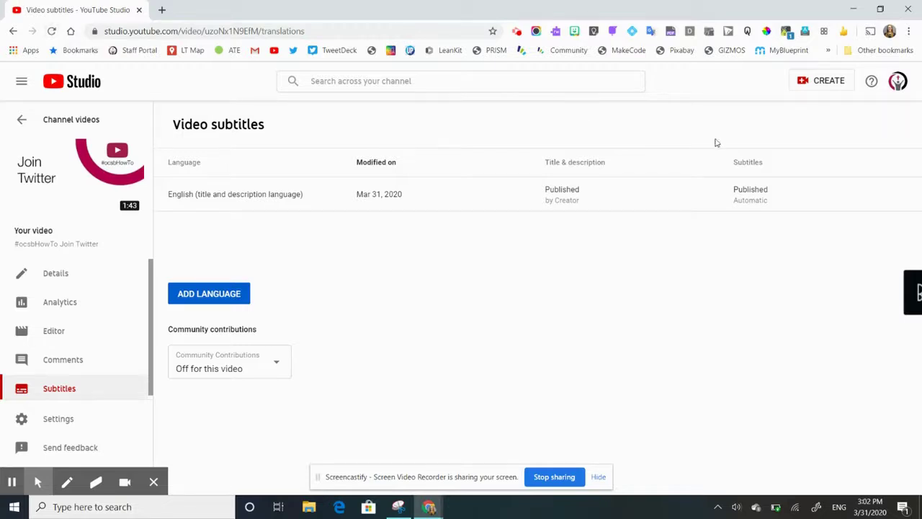
click(751, 193)
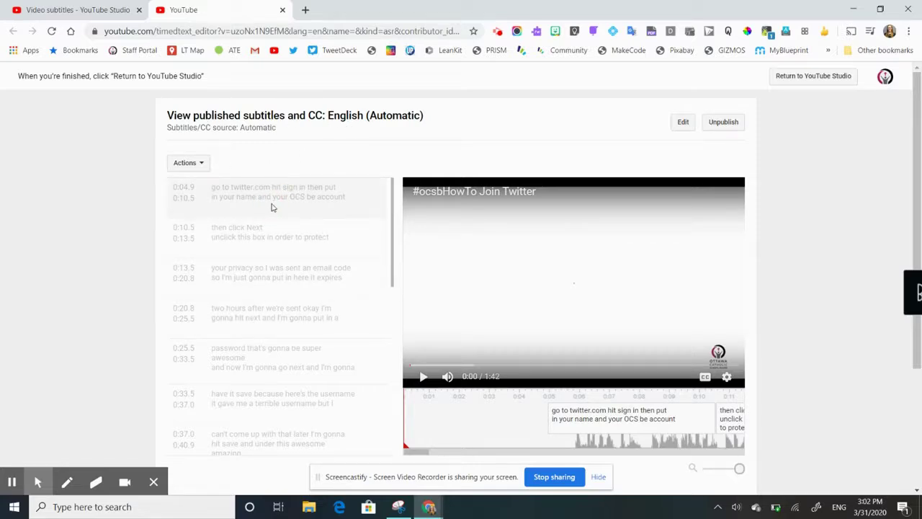
- Scroll the Join Twitter automatic English subtitles and switch them into edit mode
scroll(271, 207, down, 2)
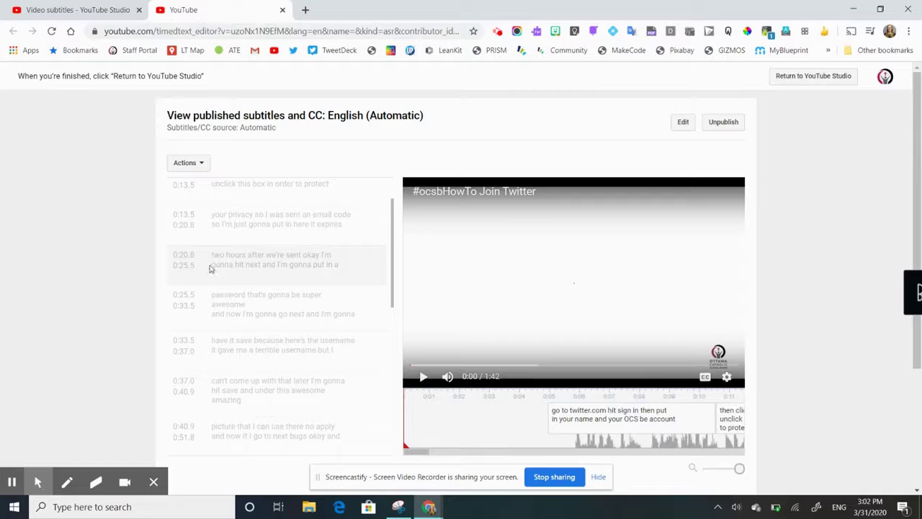
click(680, 126)
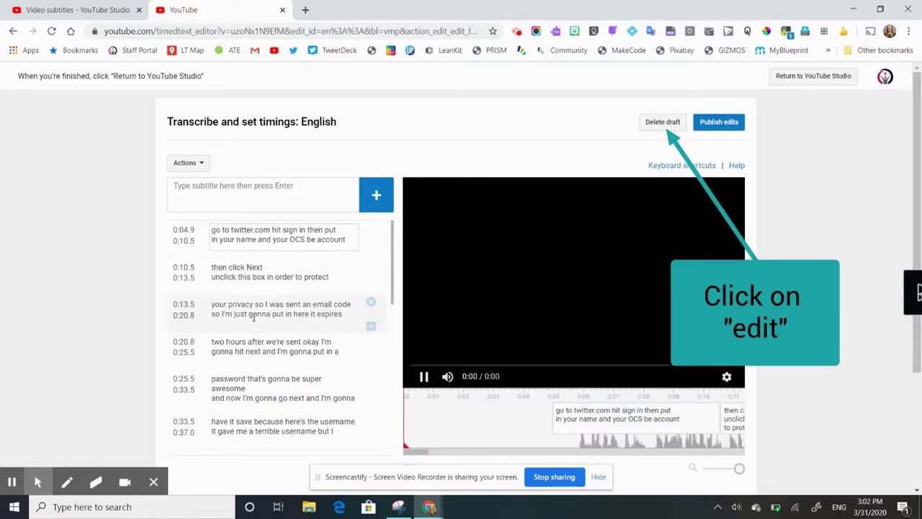
- Replace 'gonna' with 'going to' in the 0:13.5 line, then publish and confirm the edits
click(259, 317)
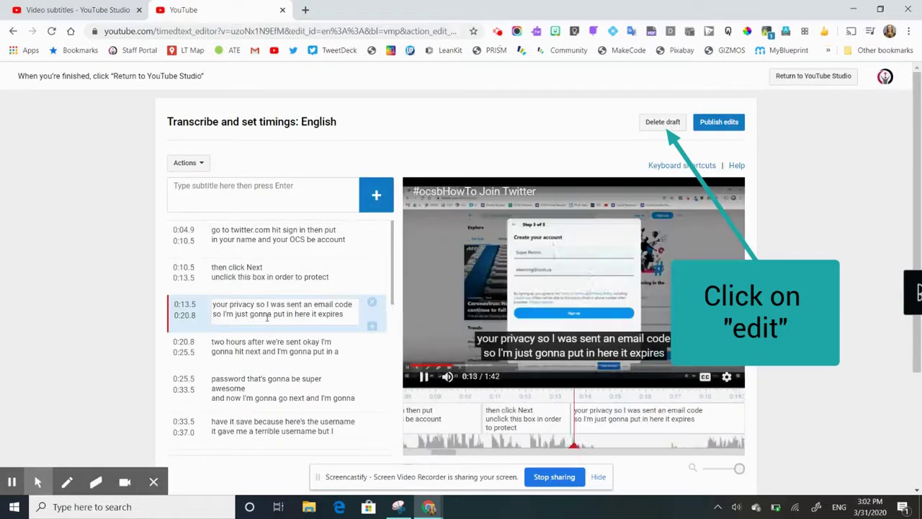
key(BackSpace)
key(BackSpace)
text(ing to)
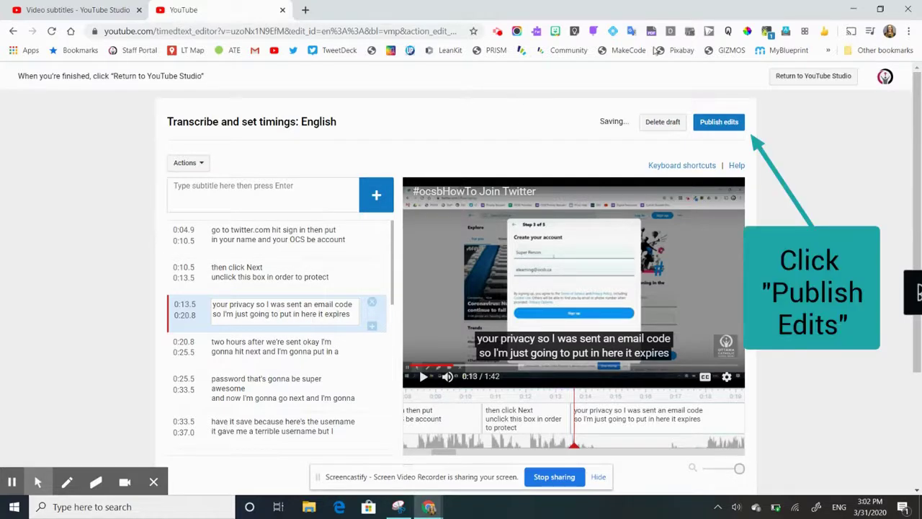
click(718, 124)
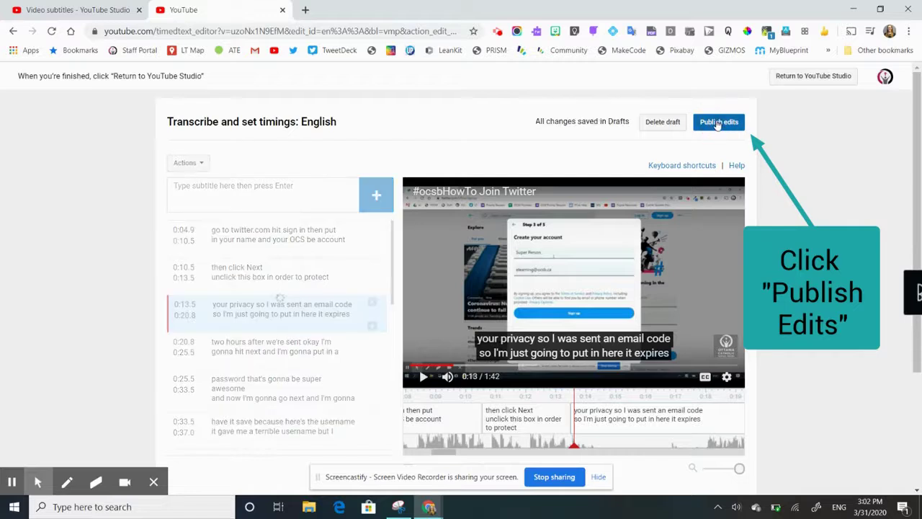
click(718, 124)
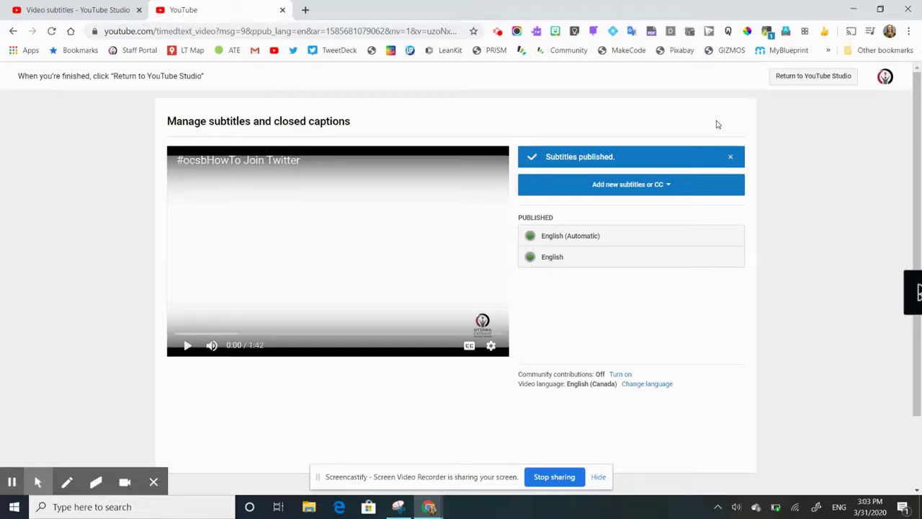
click(12, 482)
click(12, 481)
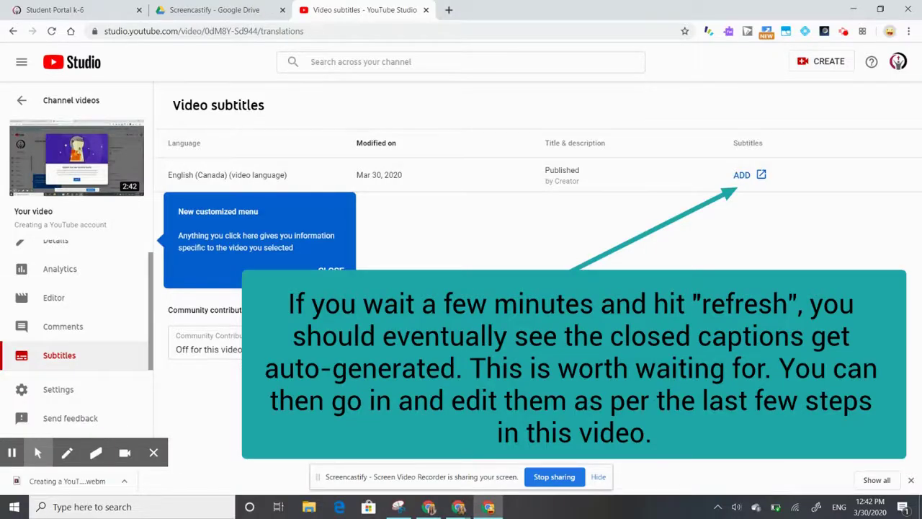
- Dismiss the New customized menu notice and choose ADD for English (Canada) subtitles
click(330, 271)
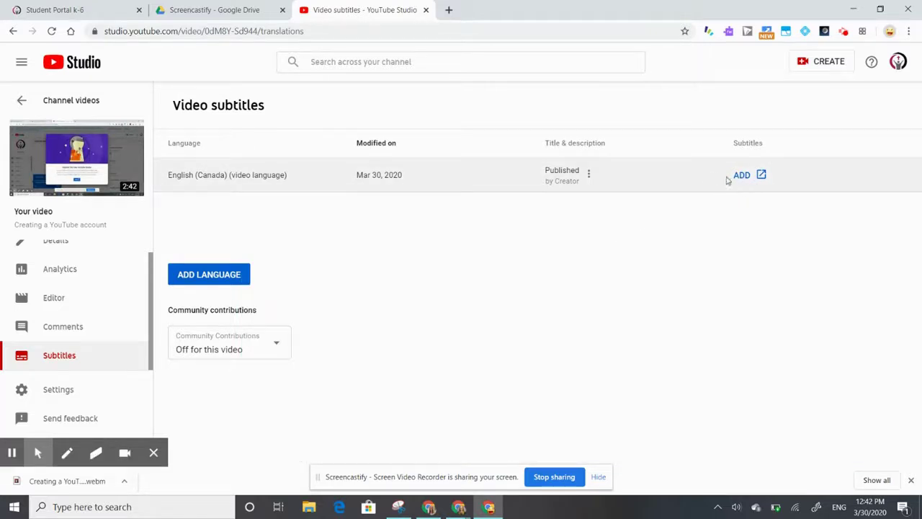
click(742, 175)
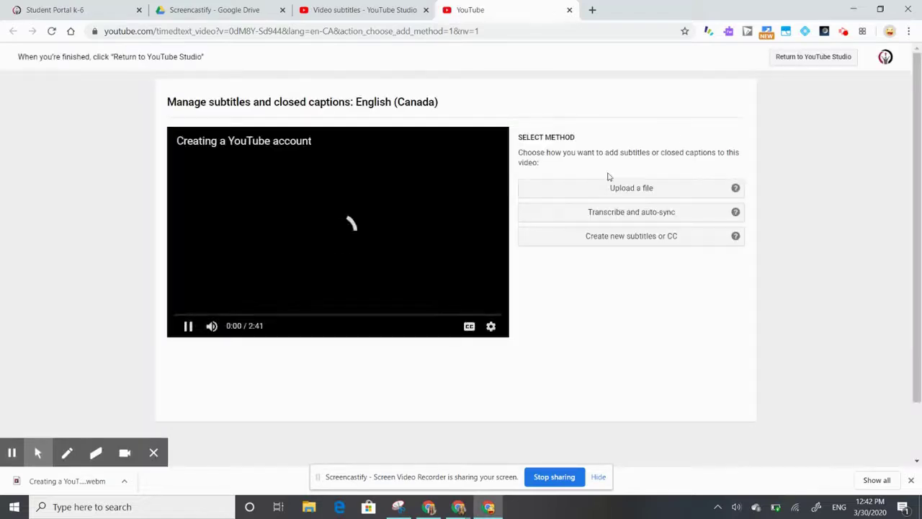
- Pause the preview and choose Create new subtitles or CC for English (Canada)
click(188, 326)
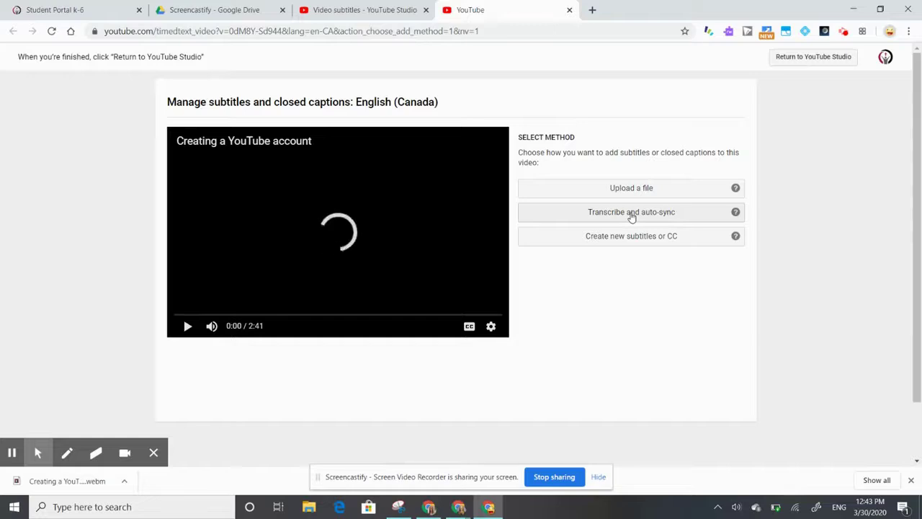
click(601, 238)
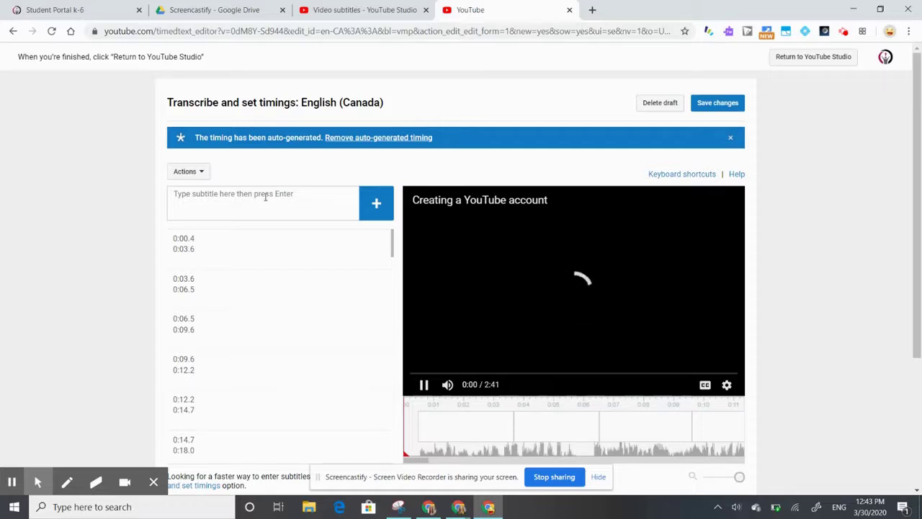
- Abandon the new-subtitle editor, pause the preview, and choose Transcribe and auto-sync instead
click(180, 196)
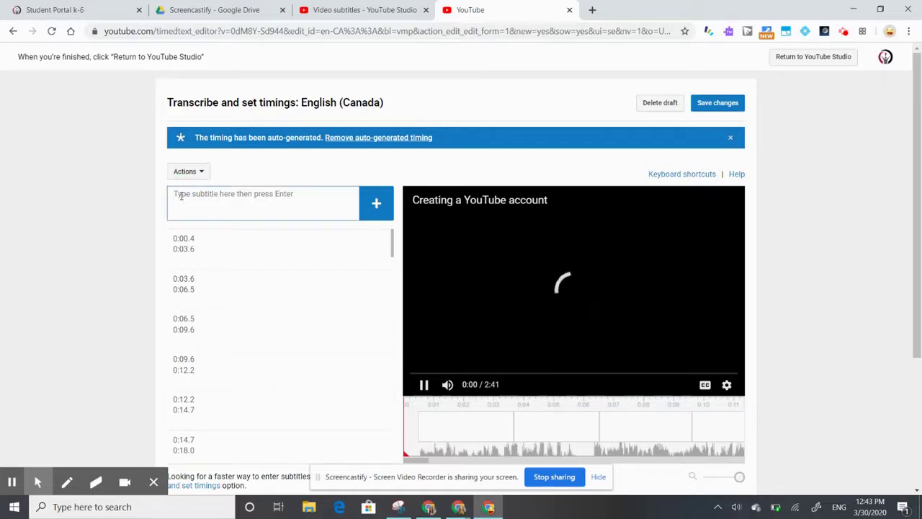
click(10, 32)
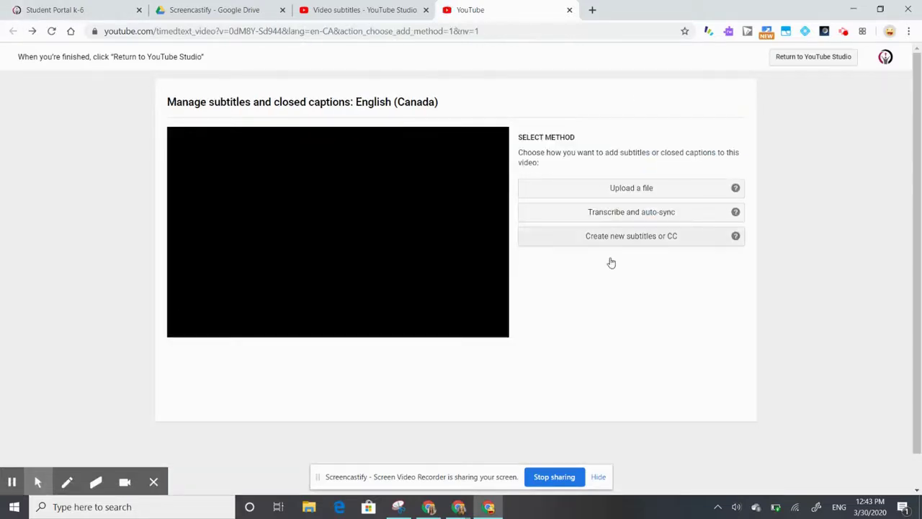
click(187, 325)
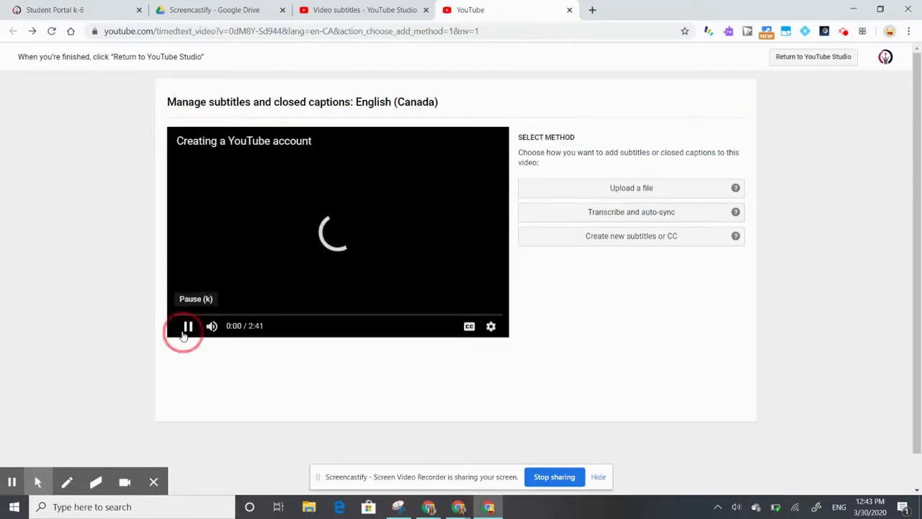
click(629, 222)
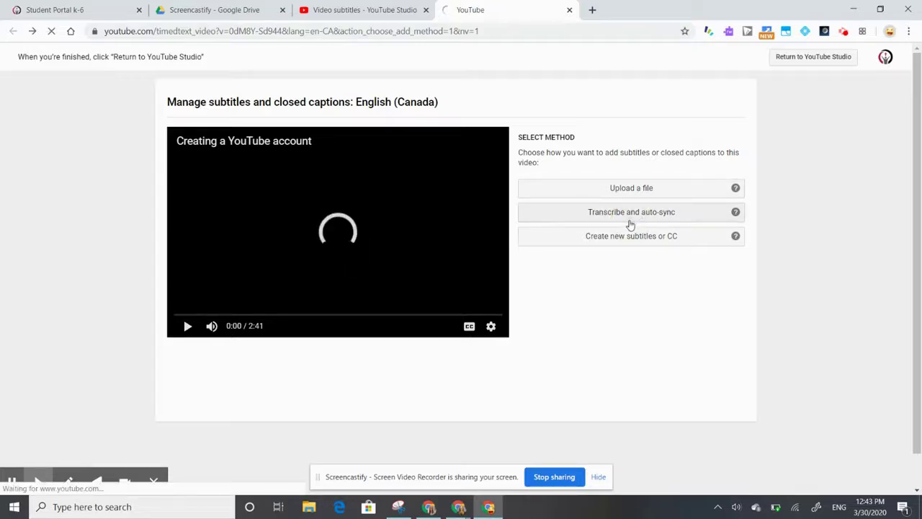